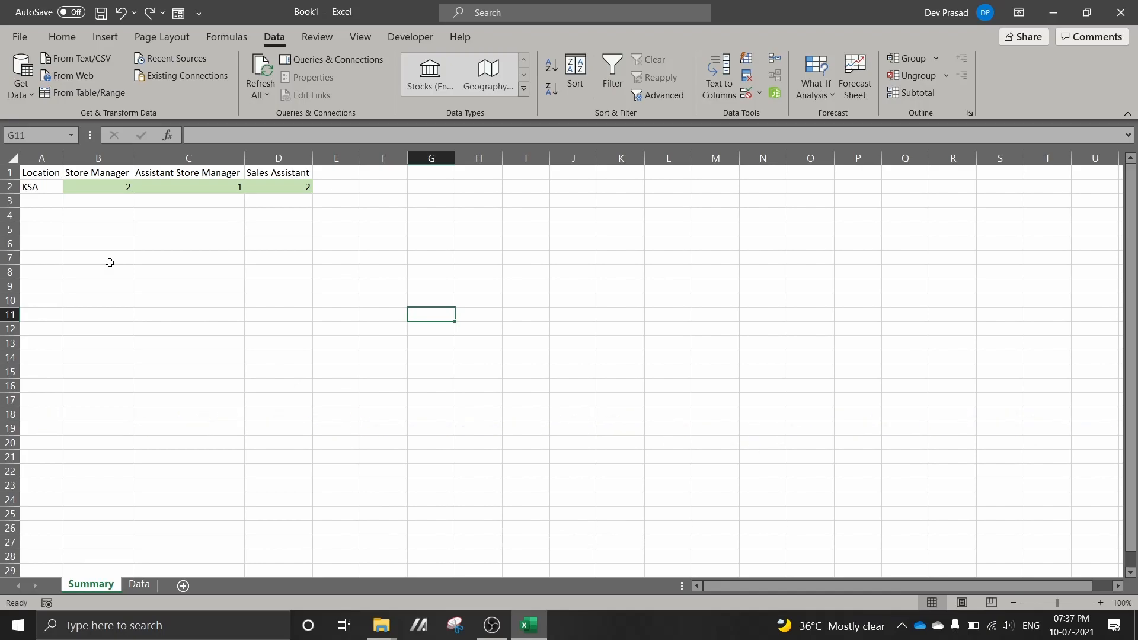
# Look at the Store Manager count on the Summary sheet, and widen the Location column on the Data sheet
pyautogui.click(107, 200)
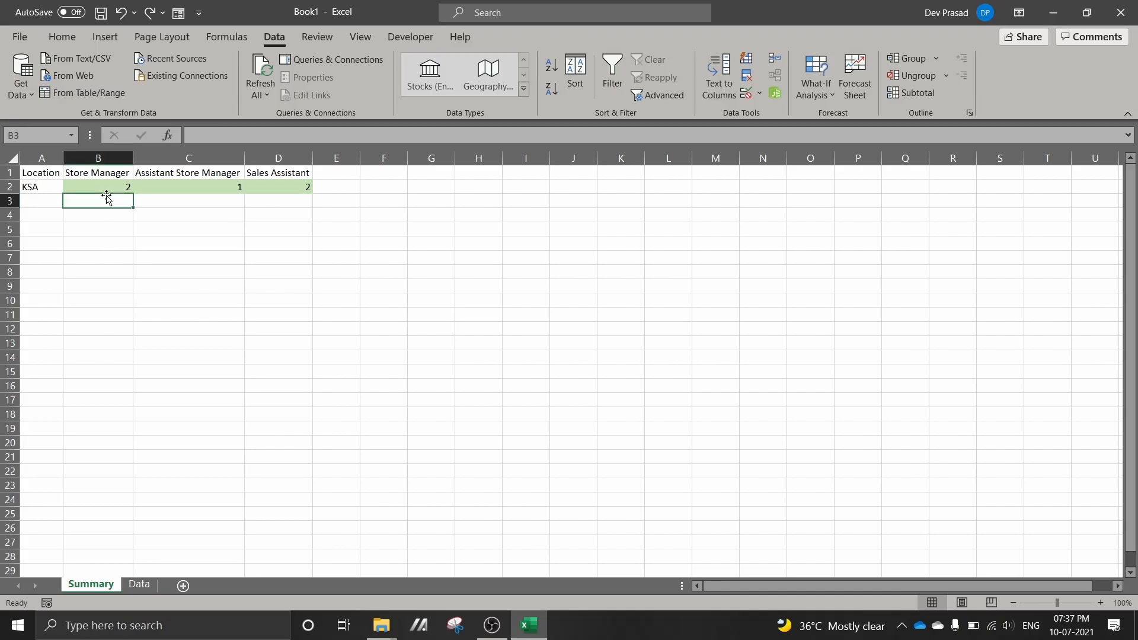
pyautogui.click(107, 187)
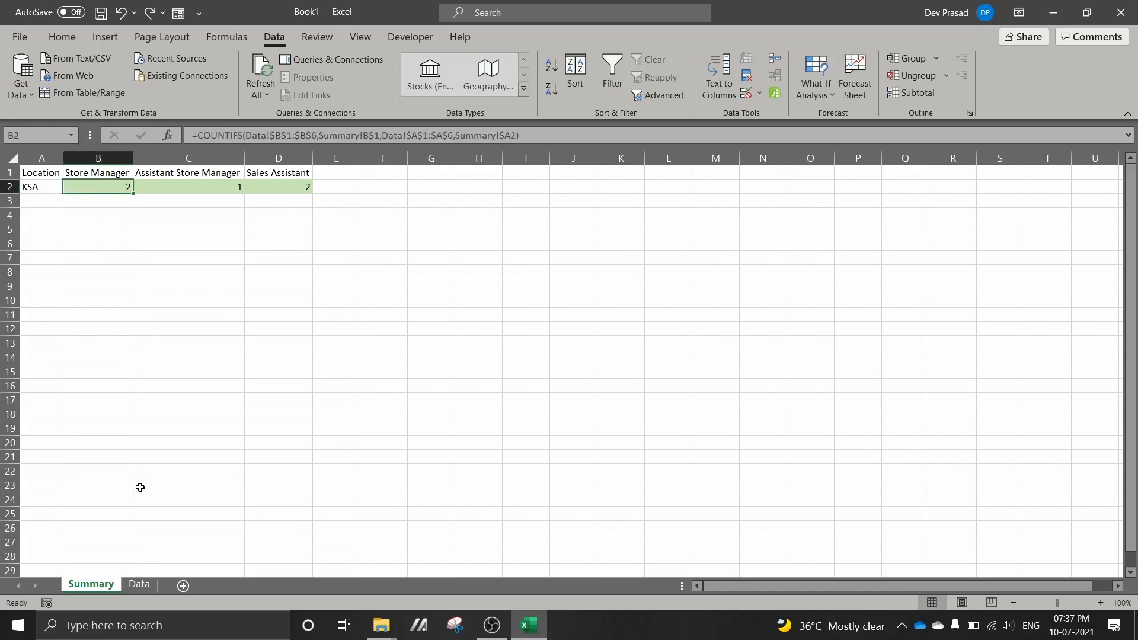
pyautogui.click(139, 585)
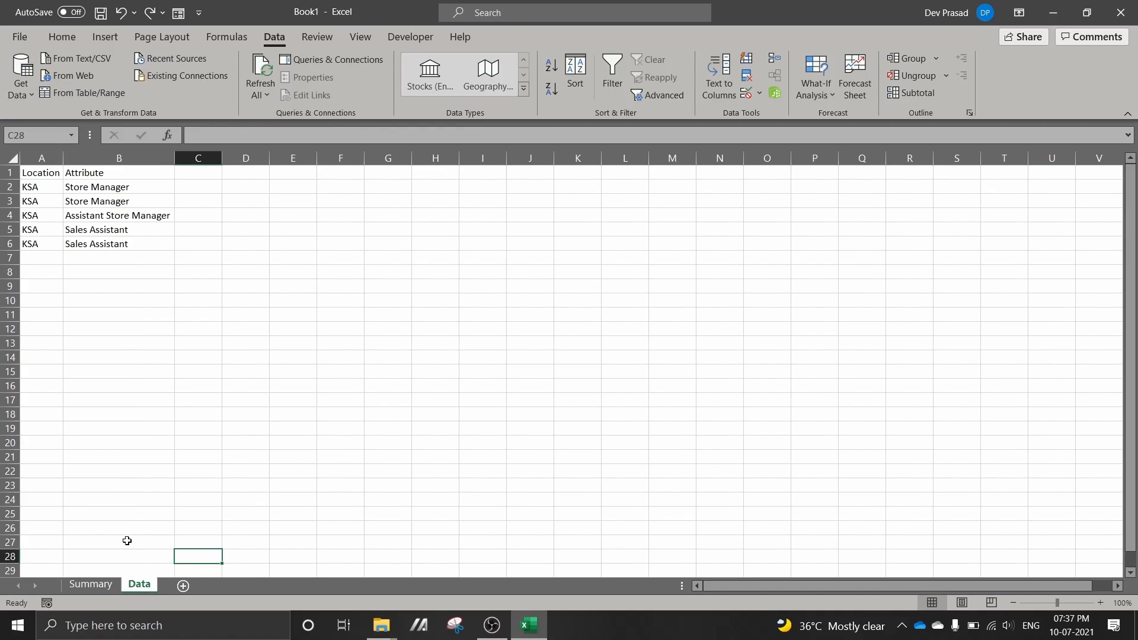
pyautogui.moveTo(63, 157); pyautogui.dragTo(102, 202)
# Review the Store Manager, Assistant Store Manager and Sales Assistant rows listed on the Data sheet
pyautogui.click(61, 182)
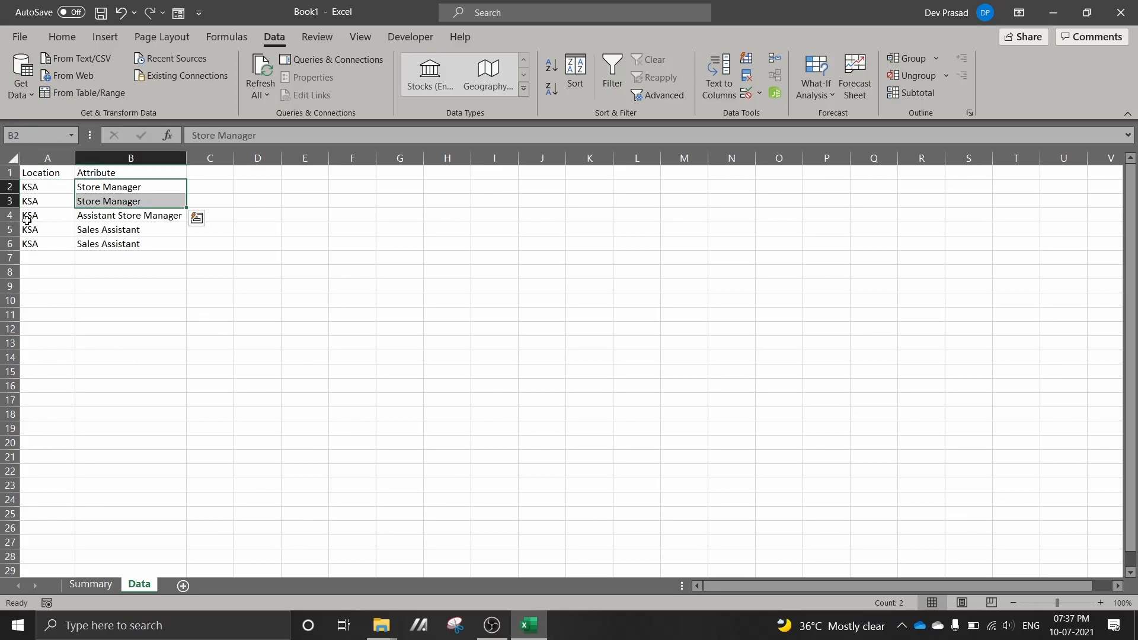
pyautogui.click(93, 215)
pyautogui.click(93, 231)
pyautogui.moveTo(94, 232); pyautogui.dragTo(93, 244)
pyautogui.click(80, 301)
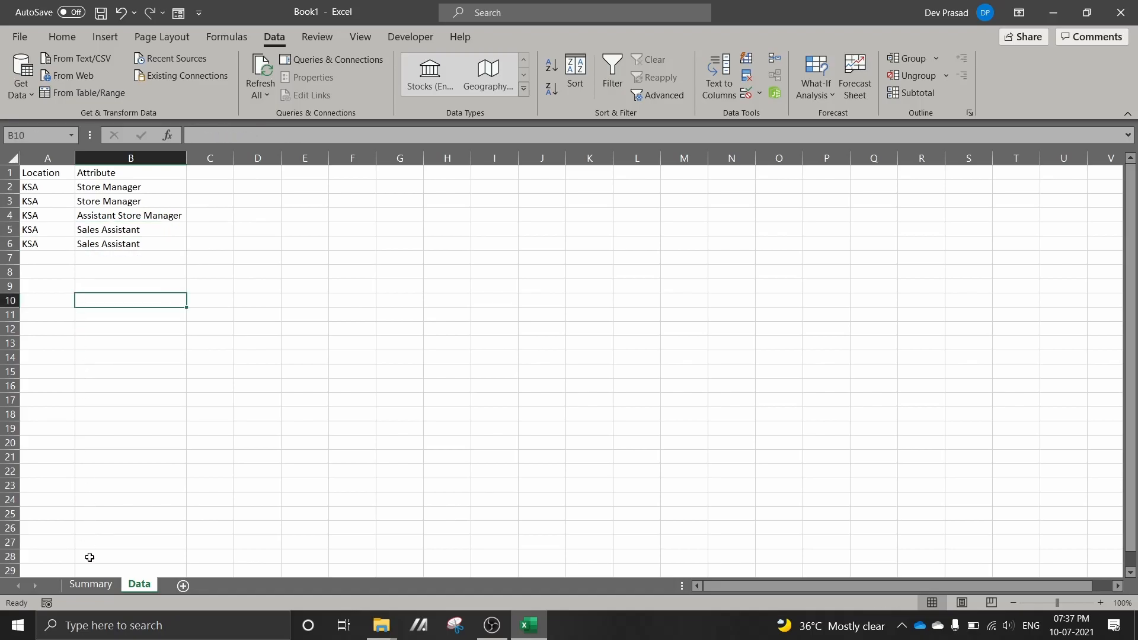
# Examine the COUNTIFS formula behind the KSA Store Manager count in cell B2 of the Summary sheet
pyautogui.click(90, 584)
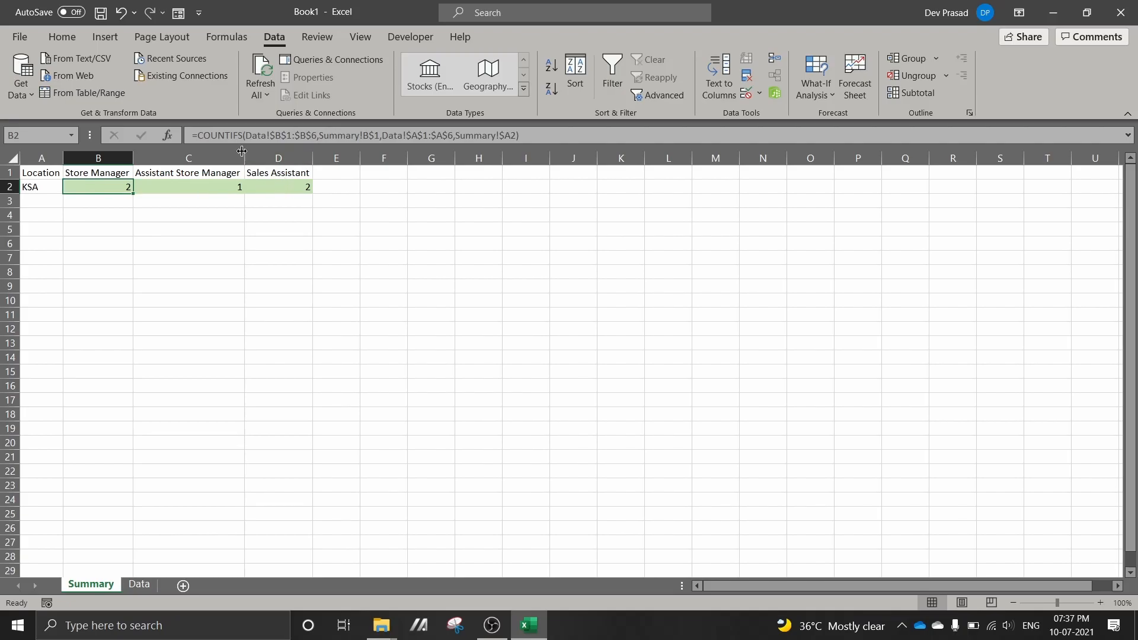
pyautogui.moveTo(191, 135); pyautogui.dragTo(552, 125)
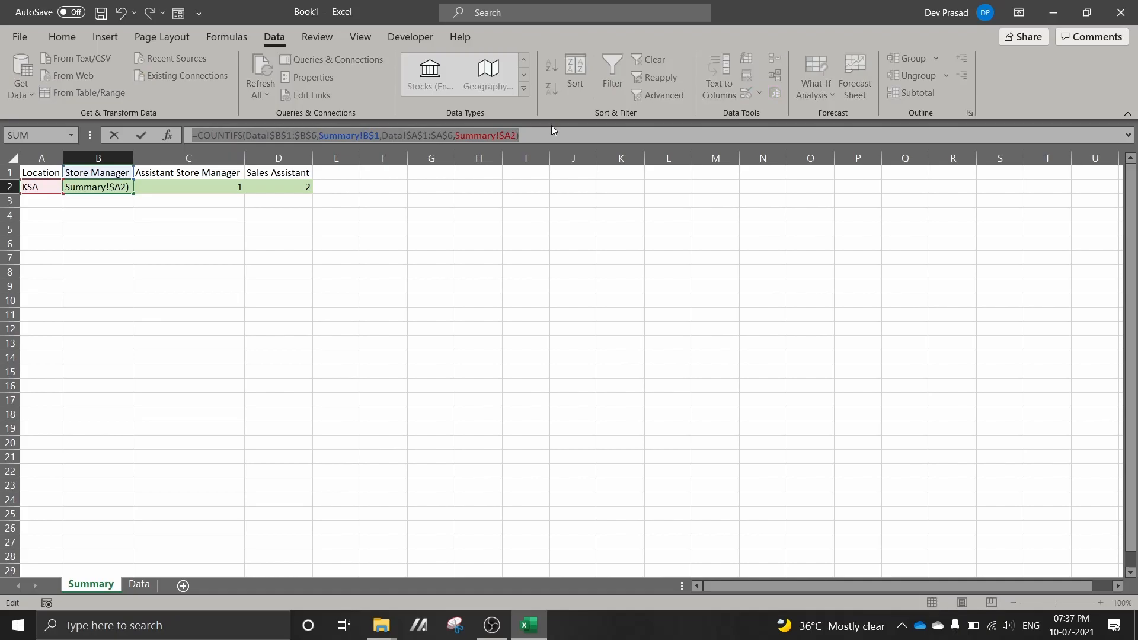
pyautogui.press('Escape')
pyautogui.click(252, 256)
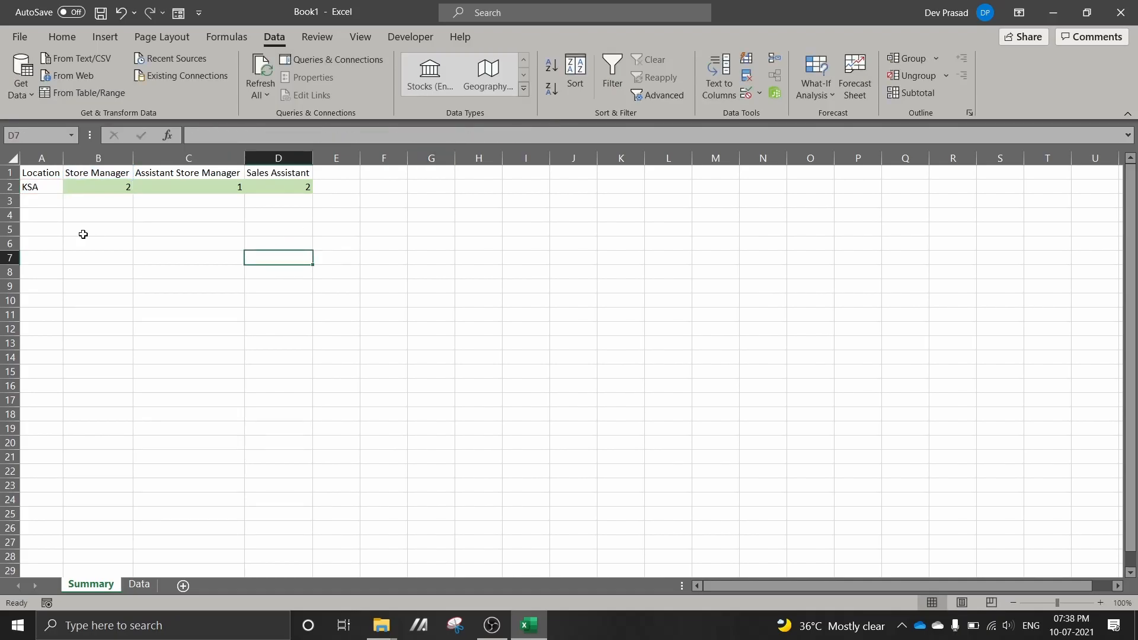
pyautogui.click(83, 186)
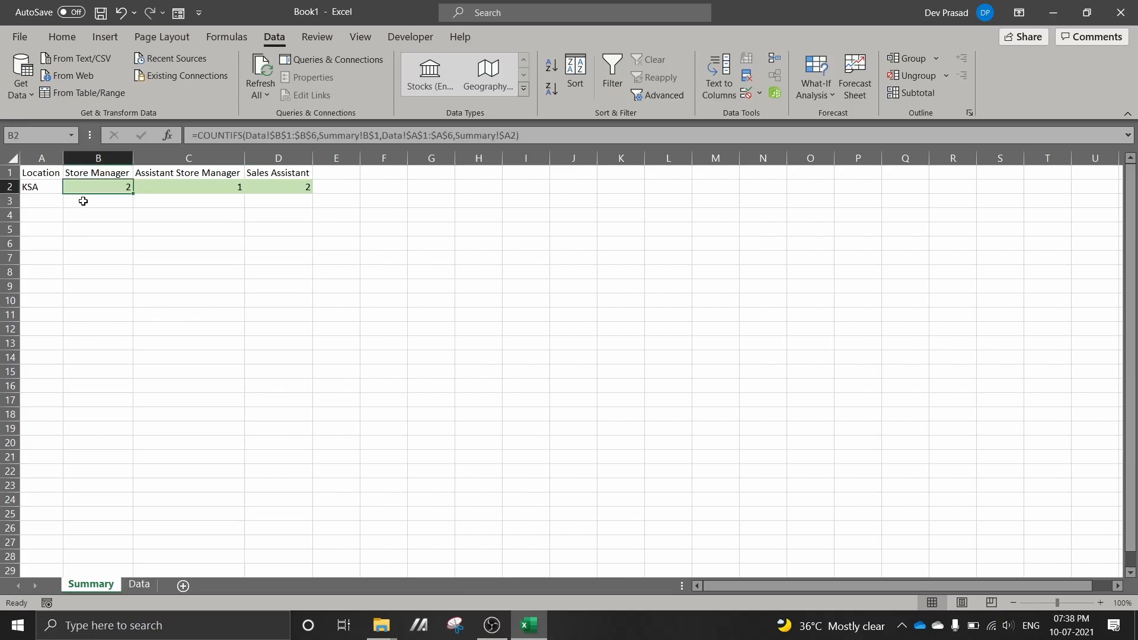
# Replace the formula in Summary cell B2 with the value 3
pyautogui.click(83, 200)
pyautogui.click(91, 185)
pyautogui.doubleClick(91, 185)
pyautogui.click(90, 243)
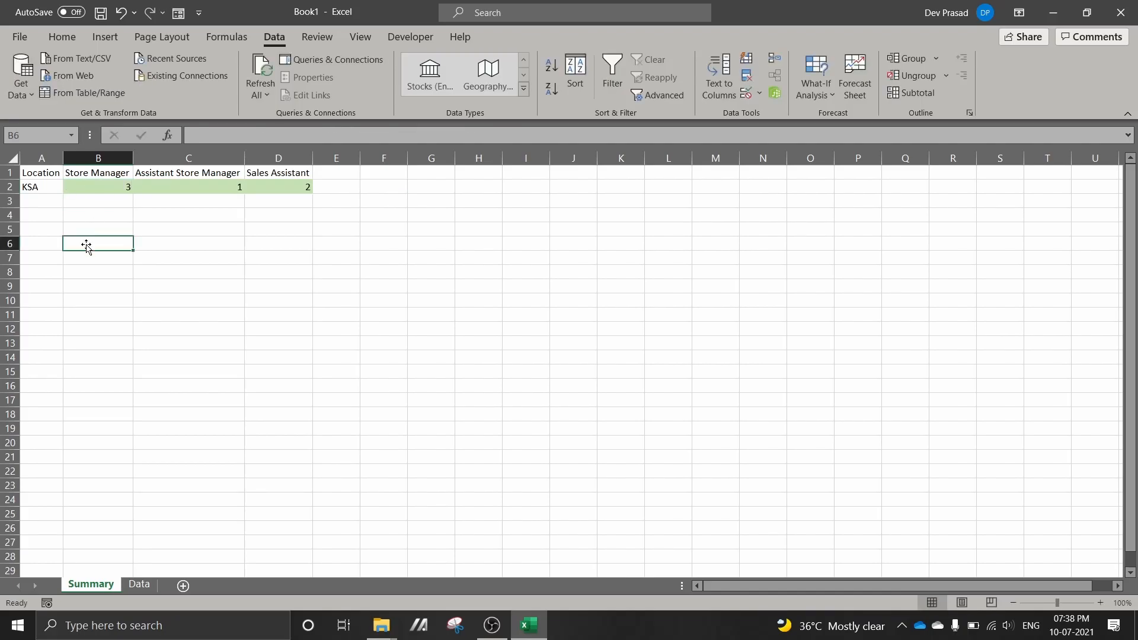
# Insert a row above row 4 on the Data sheet and fill it down with the KSA Store Manager entry from row 3
pyautogui.click(137, 586)
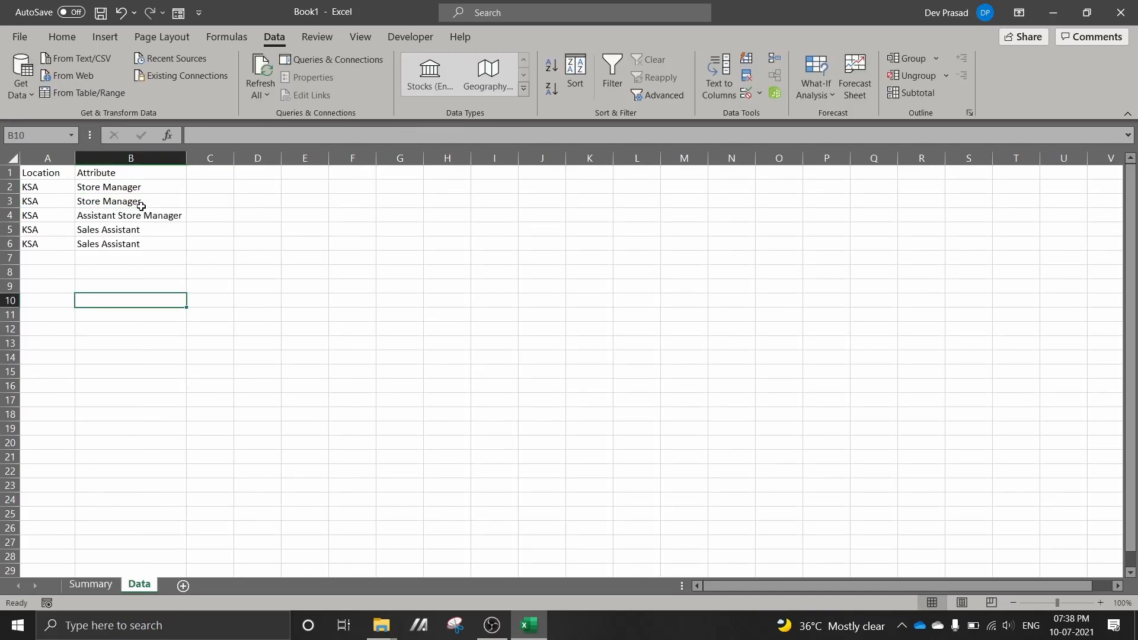
pyautogui.click(106, 585)
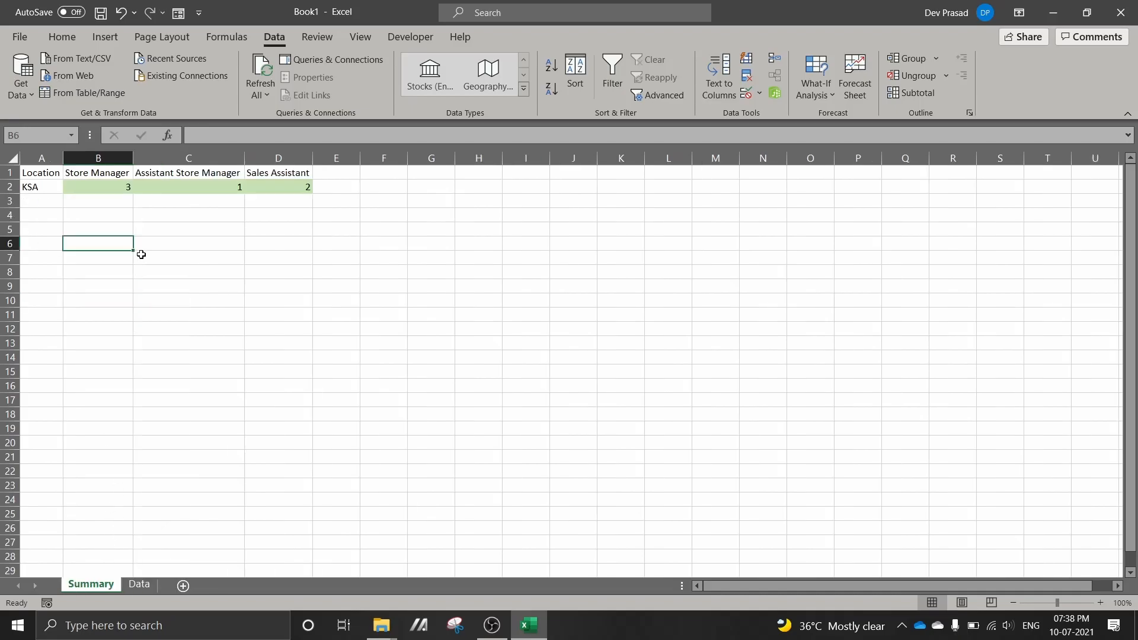
pyautogui.click(140, 585)
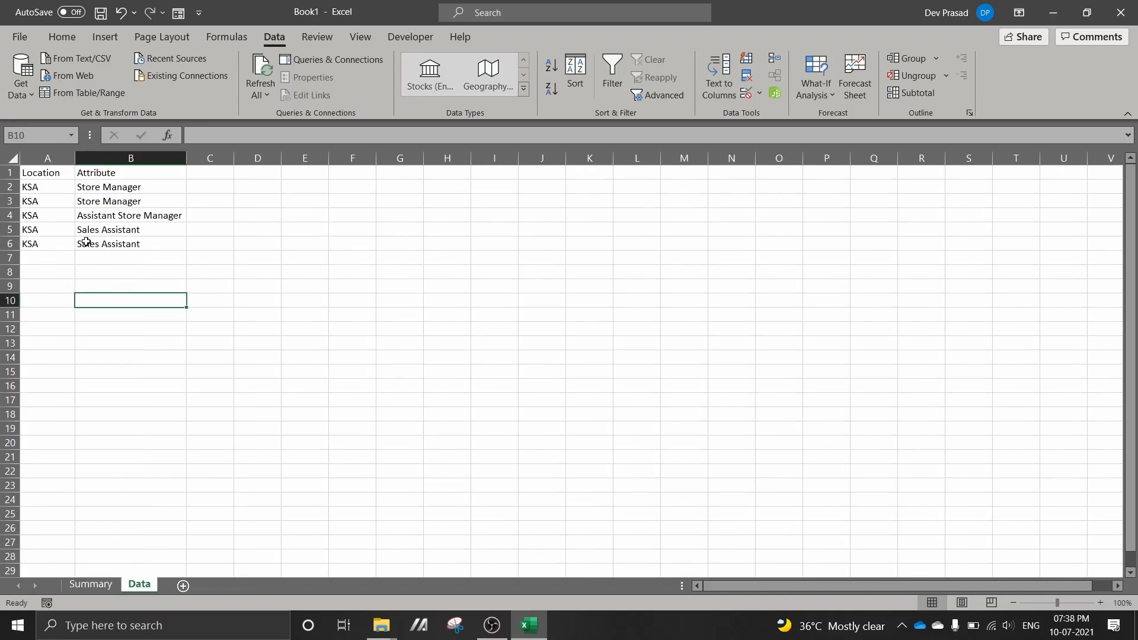
pyautogui.click(8, 215)
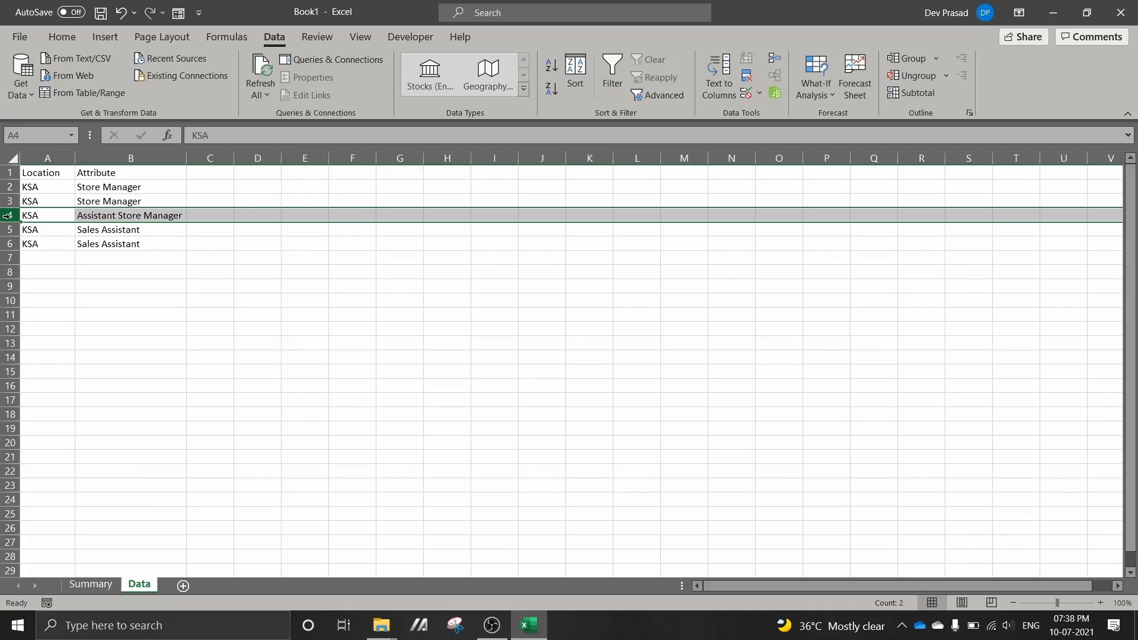
pyautogui.hotkey('ctrl', 'shift', '+')
pyautogui.press('Up')
pyautogui.hotkey('shift', 'Down')
pyautogui.hotkey('shift', 'Right')
pyautogui.hotkey('ctrl', 'd')
pyautogui.press('Left')
# Add a UAE row below KSA on the Summary sheet with 2 Store Managers, 2 Assistant Store Managers and 5 Sales Assistants
pyautogui.hotkey('ctrl', 'pageup')
pyautogui.press('Up')
pyautogui.press('Up')
pyautogui.press('Up')
pyautogui.press('Left')
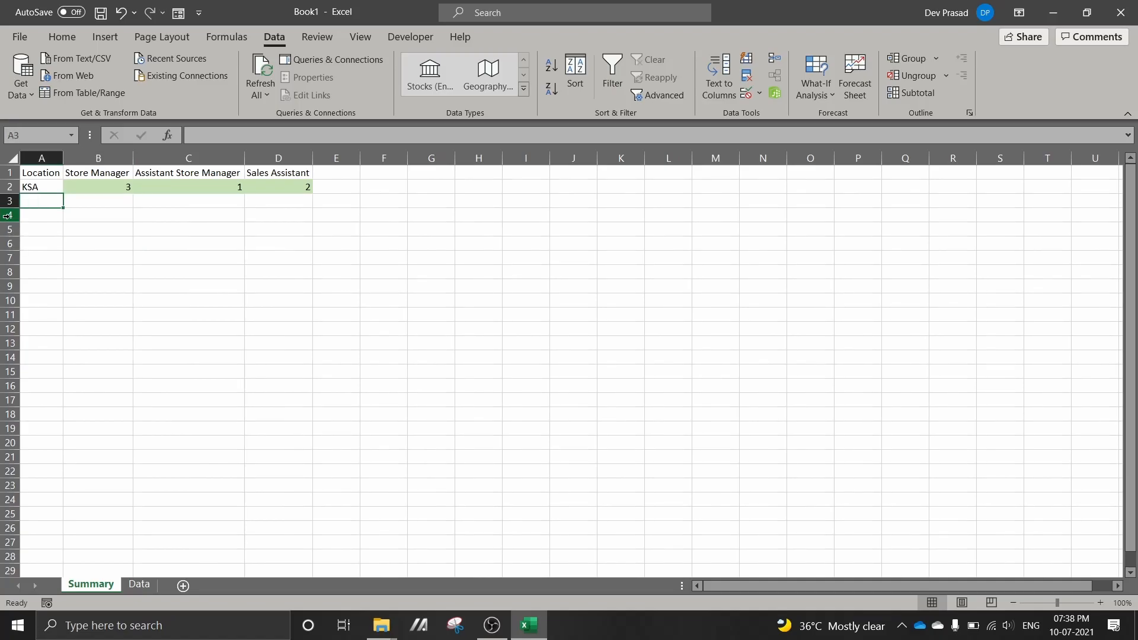
pyautogui.write('UAE')
pyautogui.press('Tab')
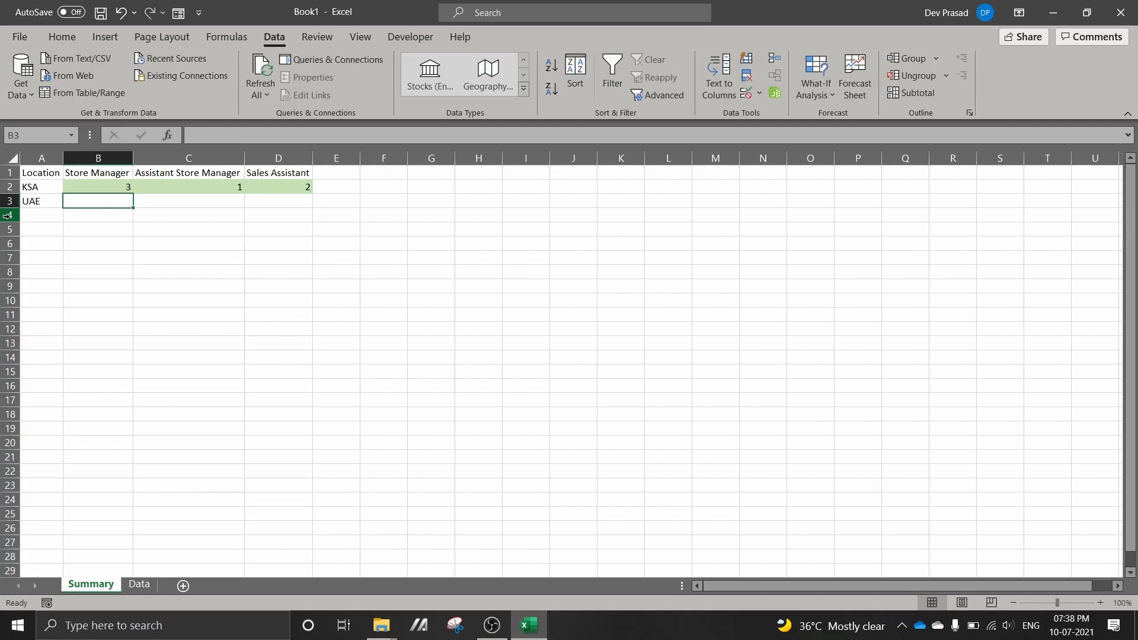
pyautogui.write('2')
pyautogui.press('Tab')
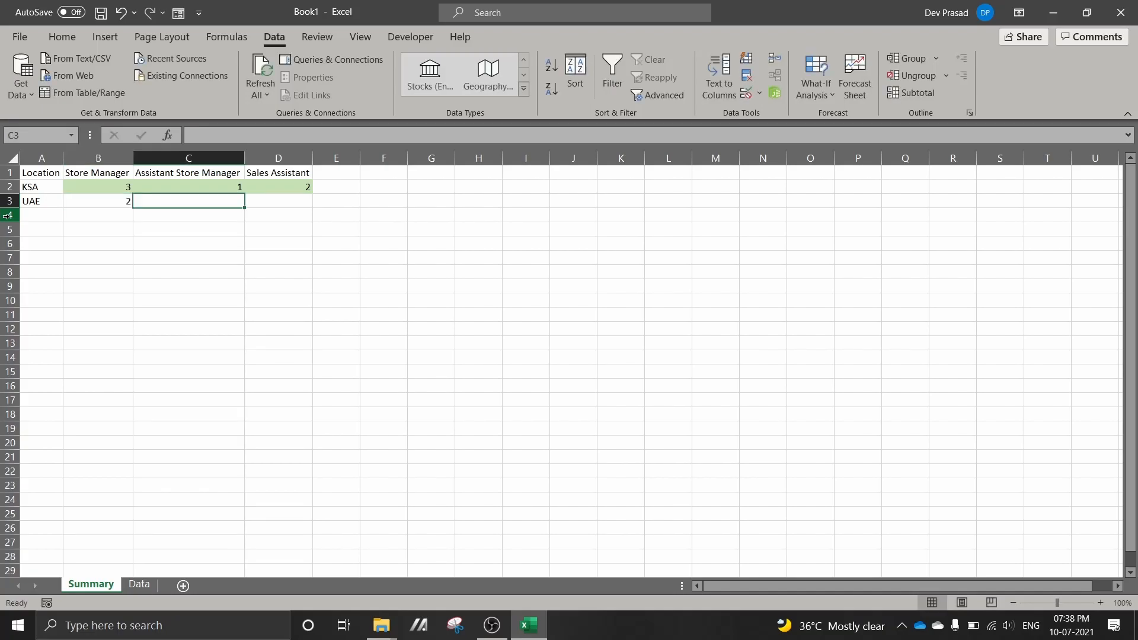
pyautogui.write('2')
pyautogui.press('Tab')
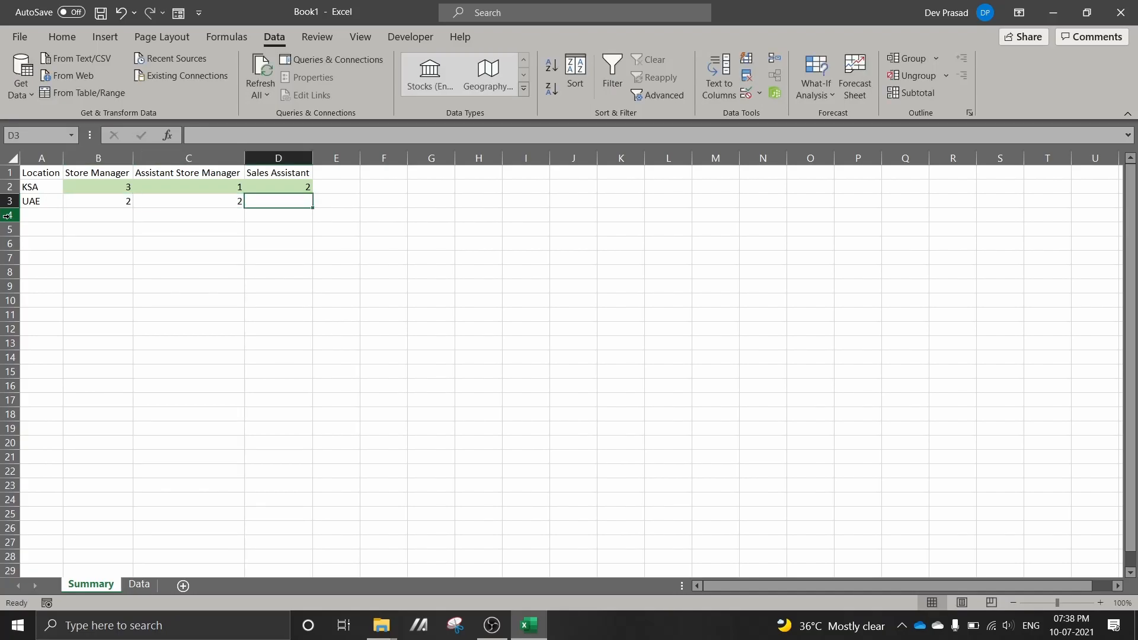
pyautogui.write('5')
pyautogui.press('Up')
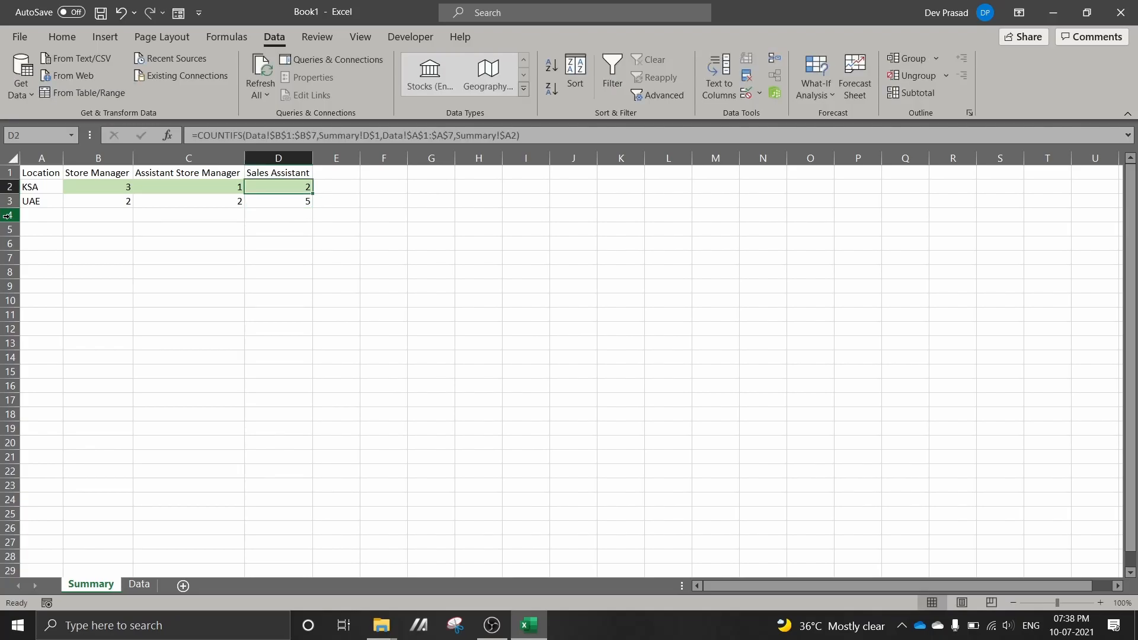
# Copy the KSA counts in B2:D2 and paste them back in place with Paste Special
pyautogui.press('Left')
pyautogui.press('Left')
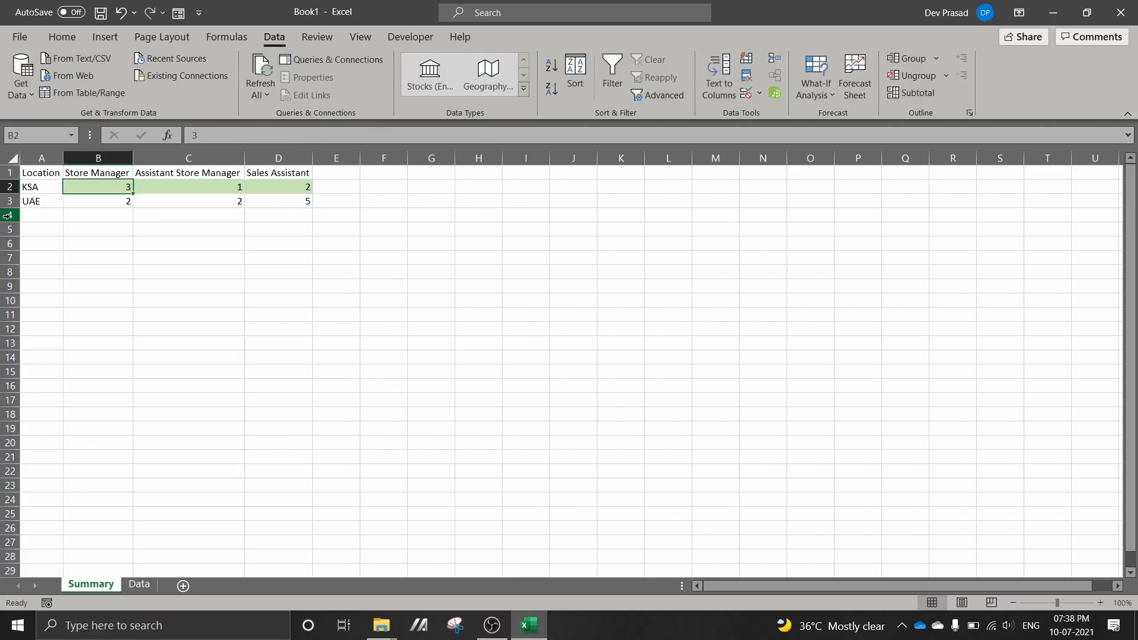
pyautogui.hotkey('shift', 'Right')
pyautogui.hotkey('shift', 'Right')
pyautogui.hotkey('ctrl', 'c')
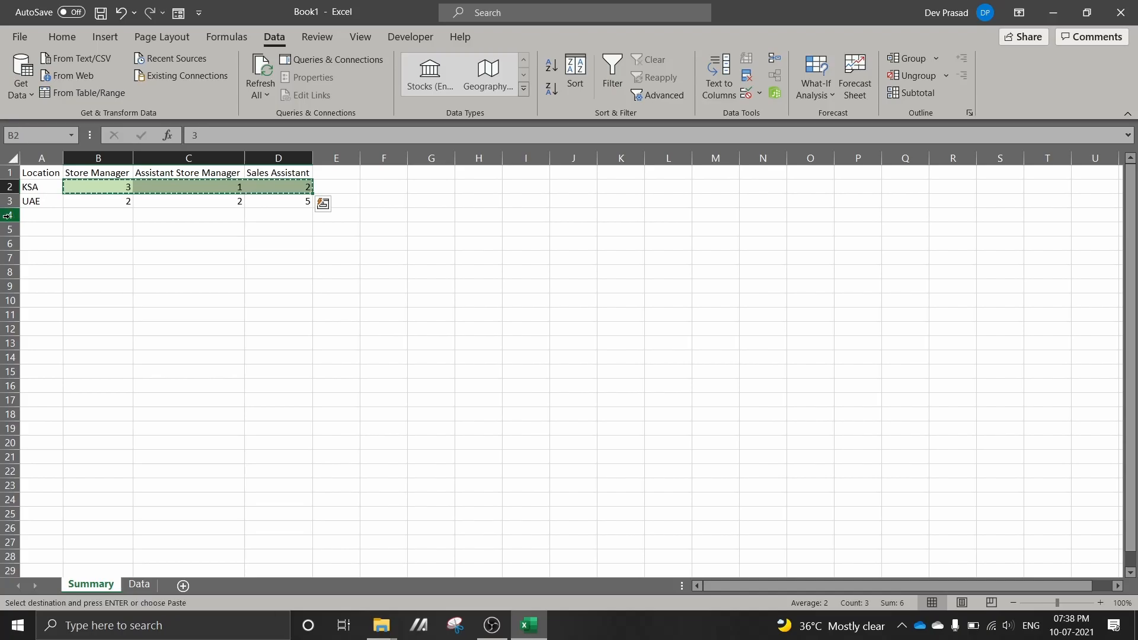
pyautogui.hotkey('ctrl', 'alt', 'v')
pyautogui.press('Return')
pyautogui.press('Escape')
pyautogui.press('Down')
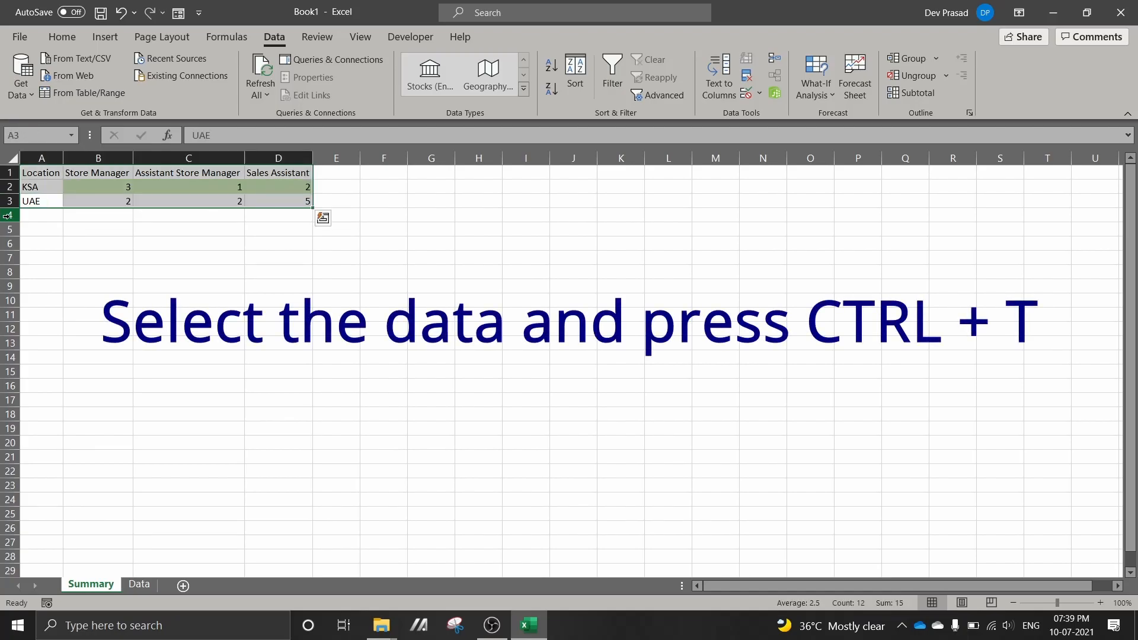
# Convert the summary range A1:D3 into an Excel table with headers
pyautogui.hotkey('ctrl', 't')
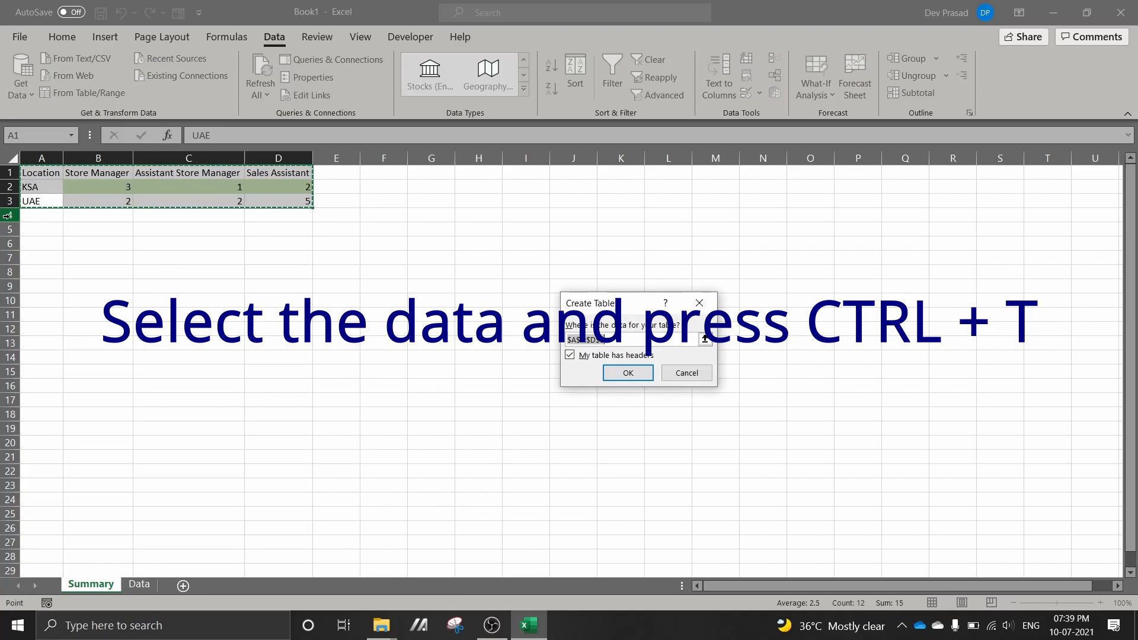
pyautogui.press('Return')
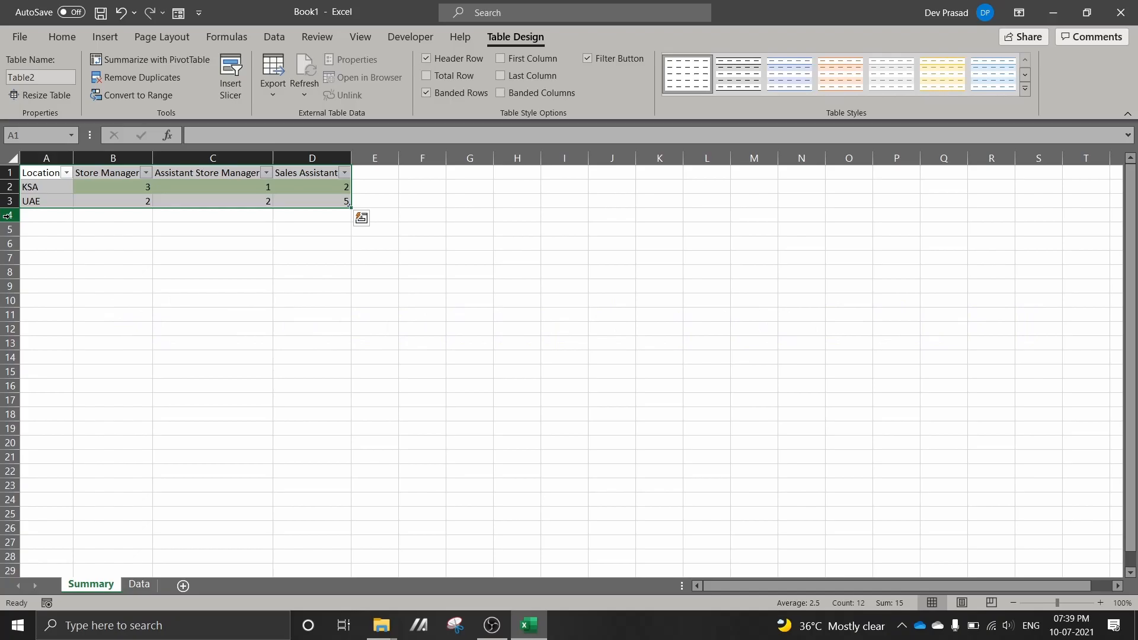
pyautogui.press('Right')
pyautogui.press('Right')
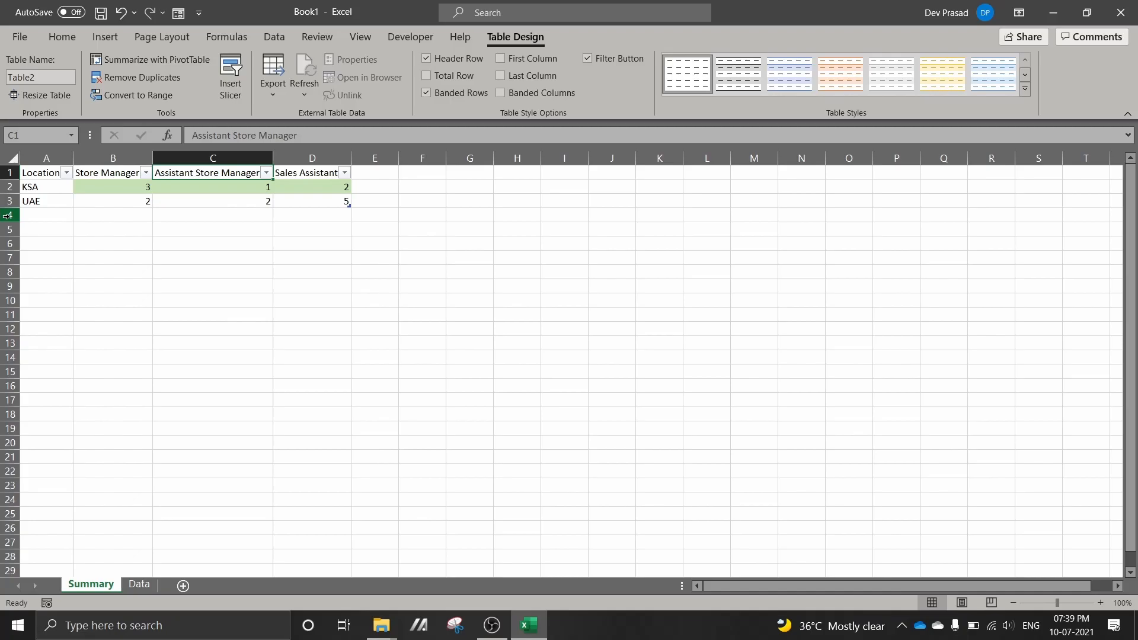
# Load the summary table into the Power Query Editor as a new query
pyautogui.click(276, 38)
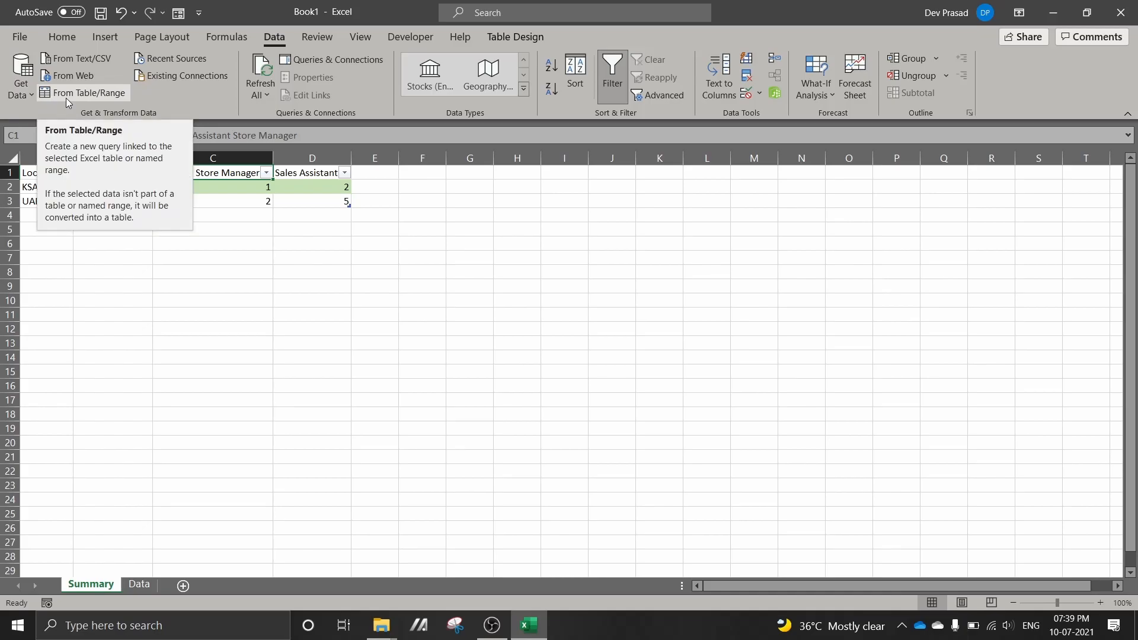
pyautogui.click(228, 227)
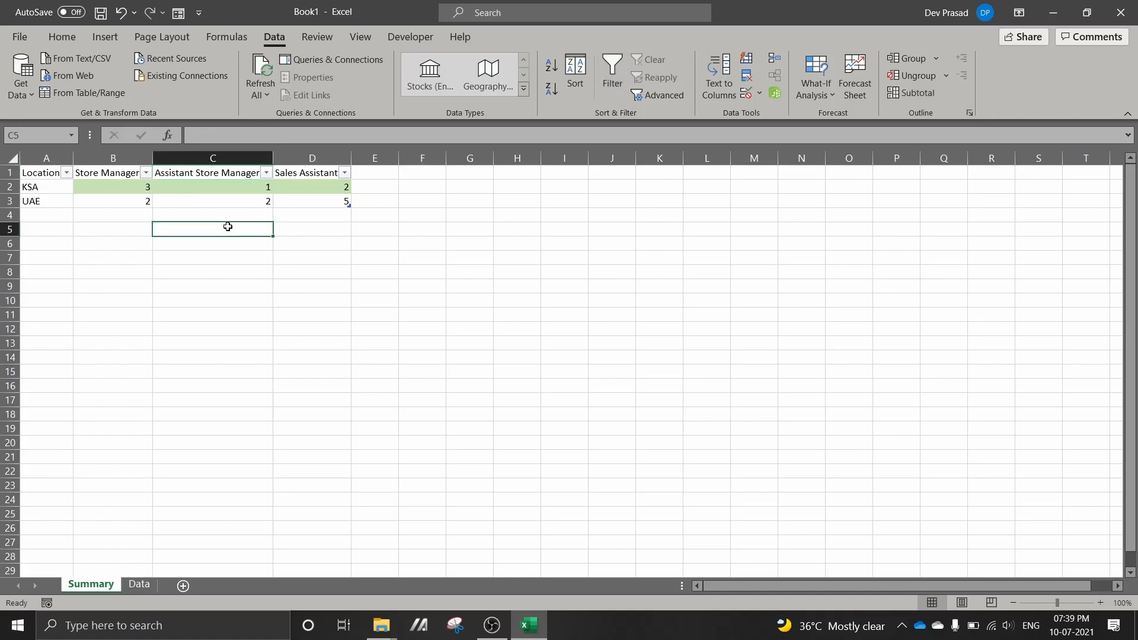
pyautogui.click(96, 200)
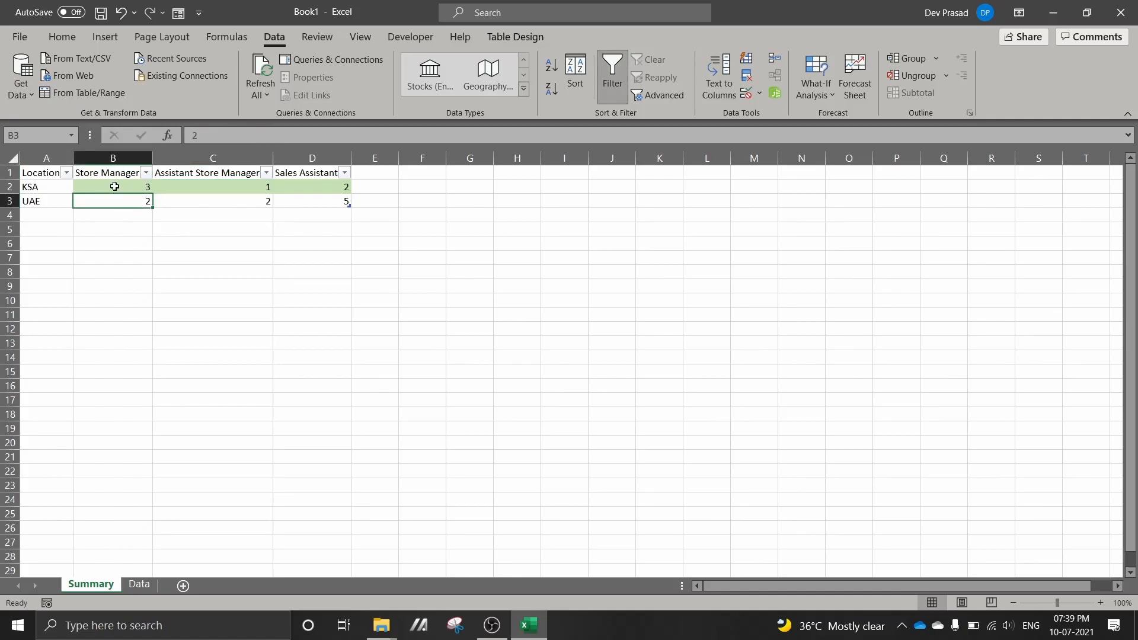
pyautogui.click(83, 98)
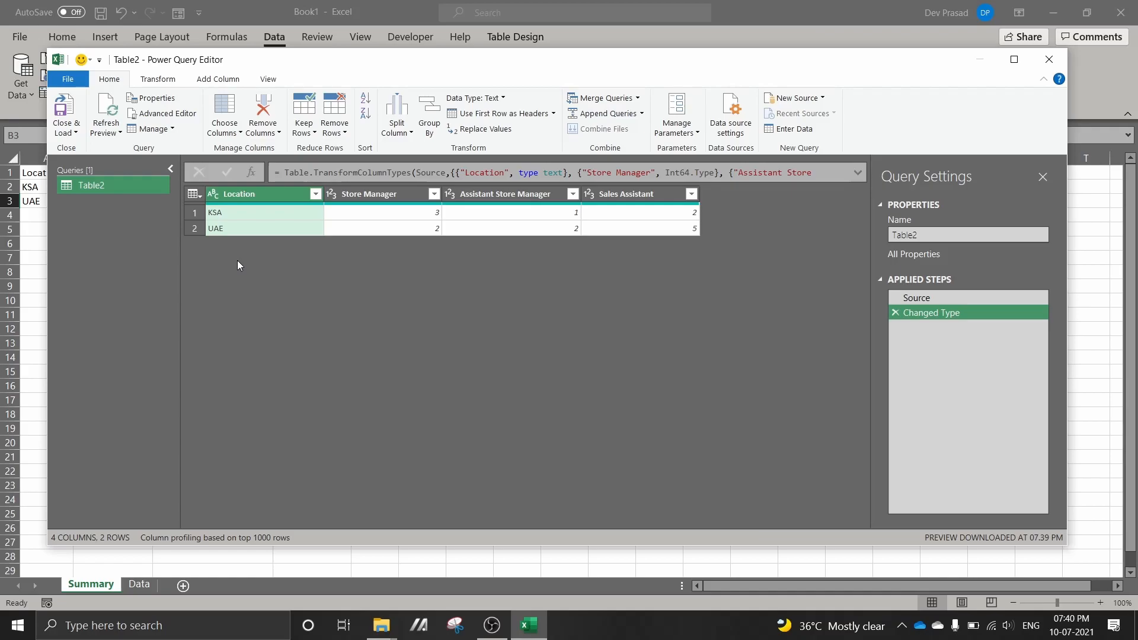
# Unpivot all columns other than Location in the query
pyautogui.click(270, 190)
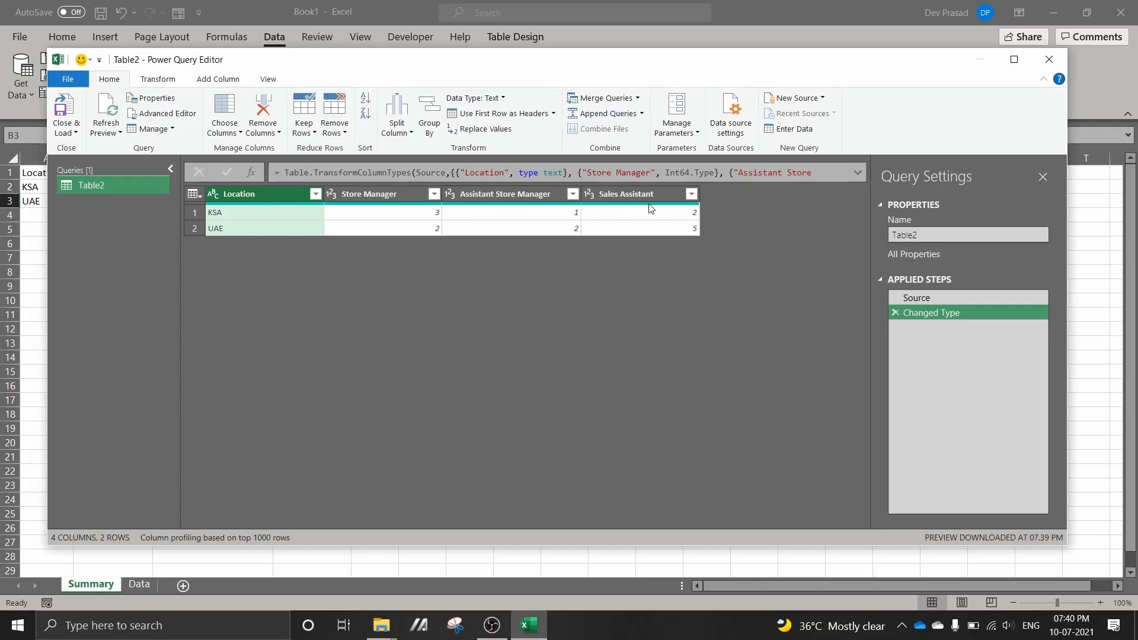
pyautogui.rightClick(243, 193)
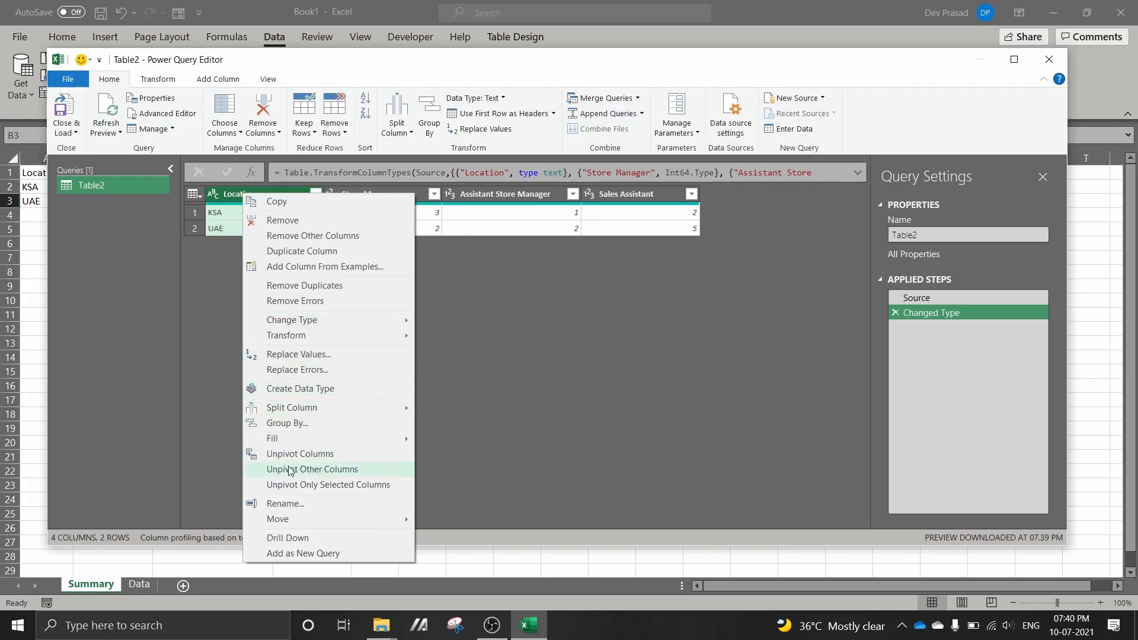
pyautogui.click(379, 471)
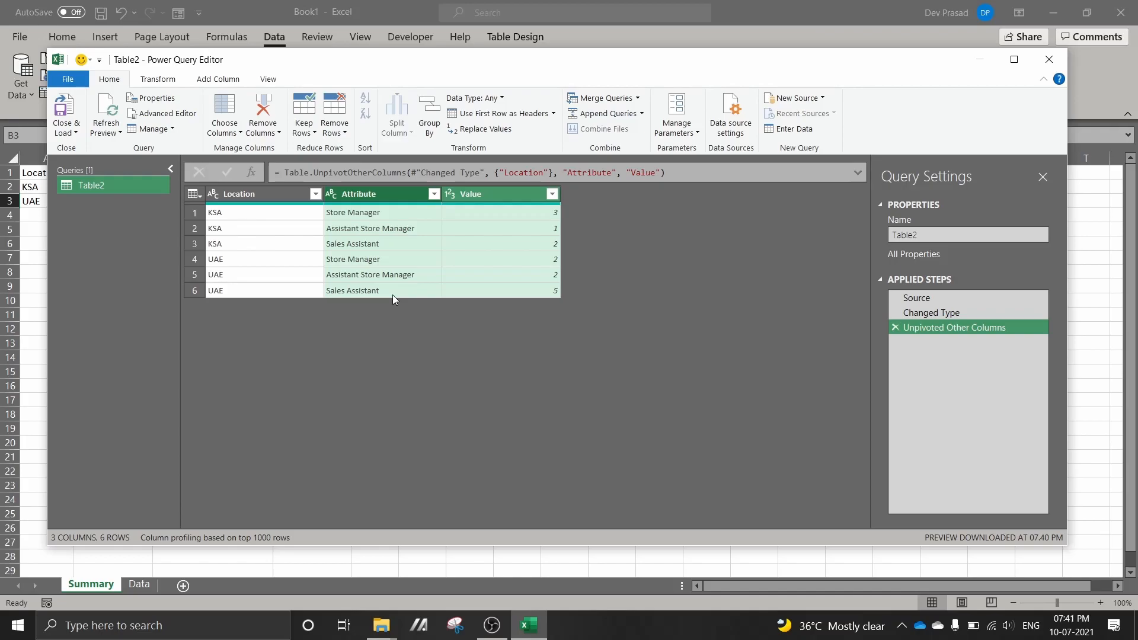
# Start a custom column in the query and begin its formula with the function Table.Repeat(
pyautogui.click(215, 81)
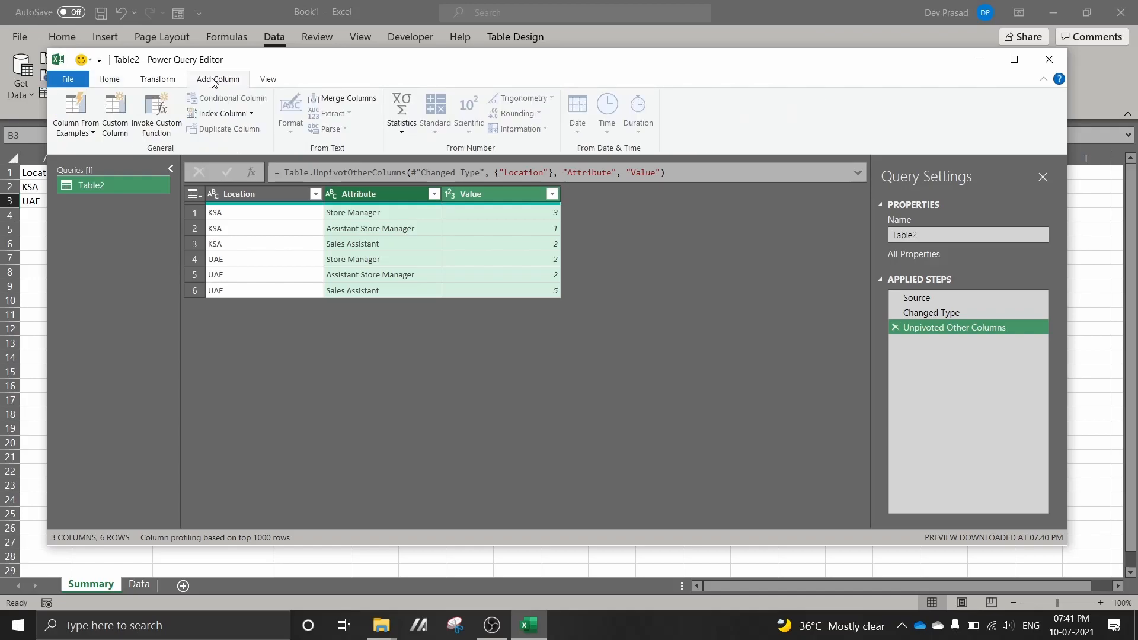
pyautogui.click(114, 133)
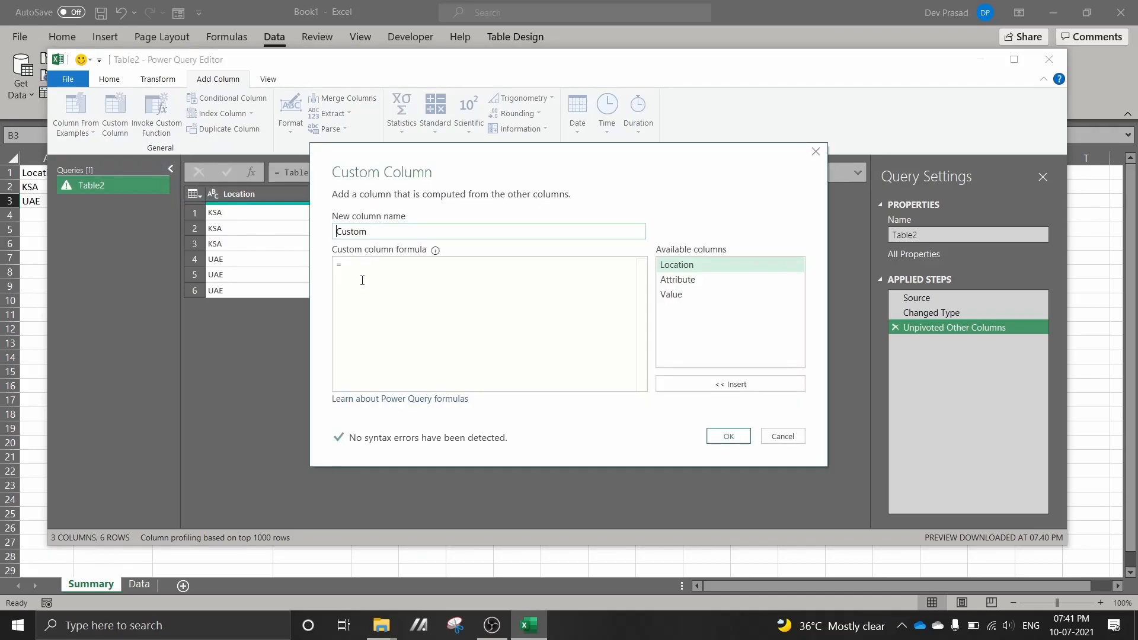
pyautogui.click(362, 273)
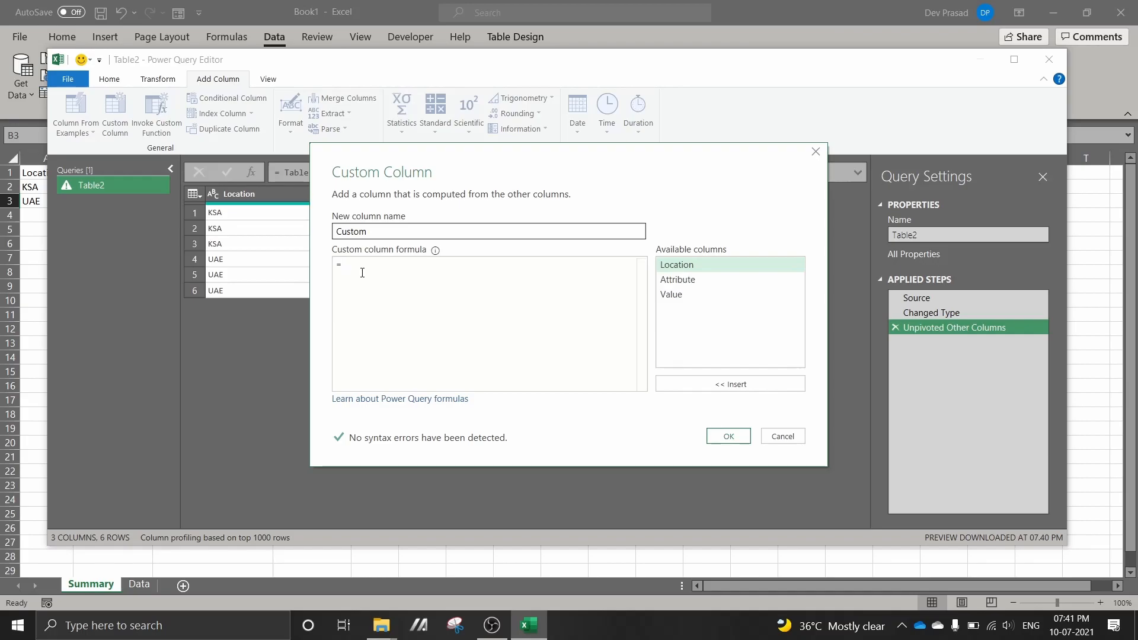
pyautogui.write('TABL')
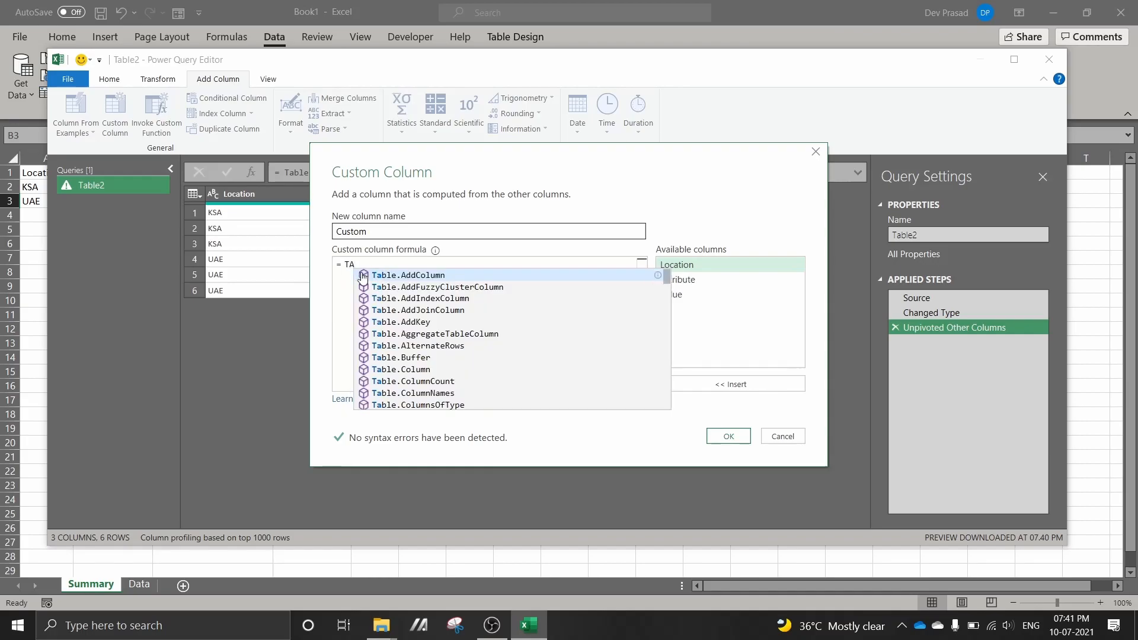
pyautogui.write('E.REPE')
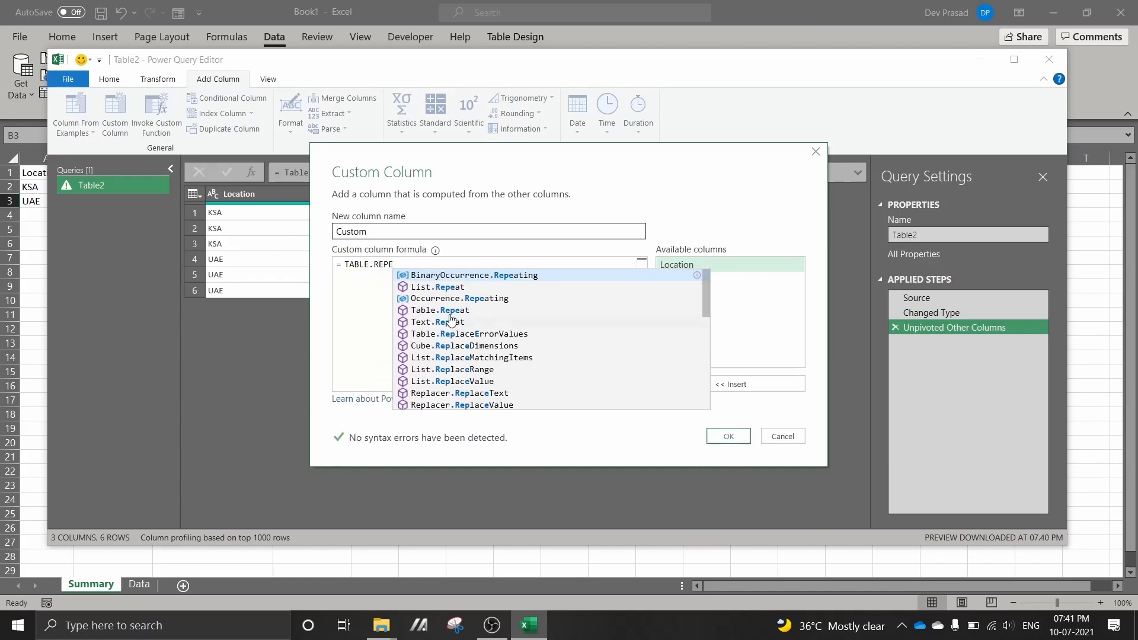
pyautogui.click(436, 310)
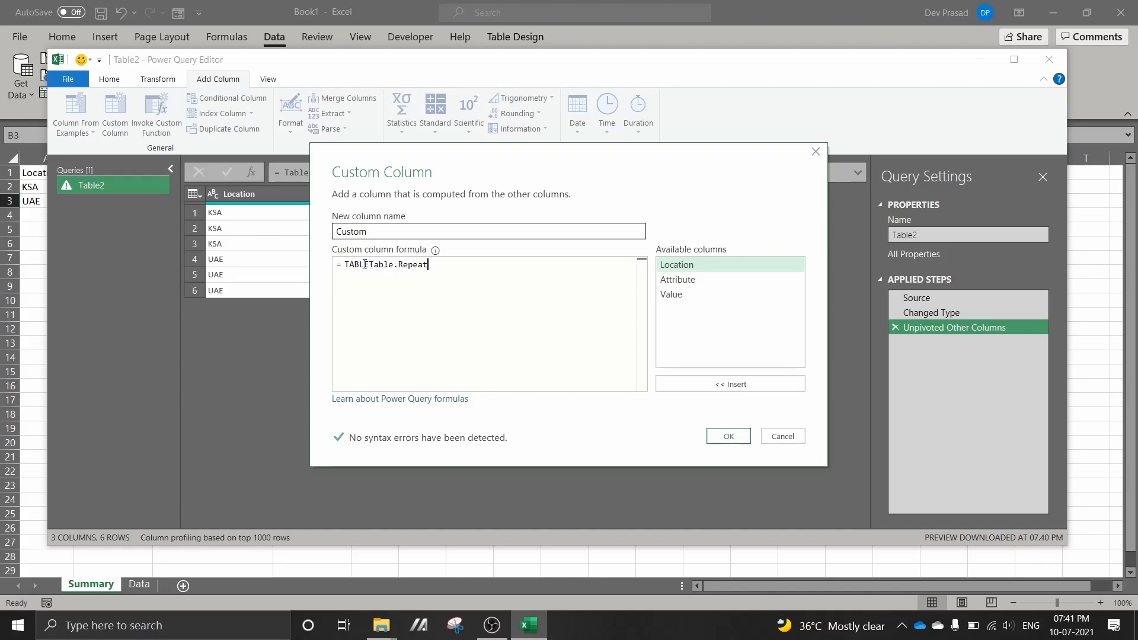
pyautogui.moveTo(369, 264); pyautogui.dragTo(400, 366)
pyautogui.press('BackSpace')
pyautogui.press('BackSpace')
pyautogui.press('BackSpace')
pyautogui.press('BackSpace')
pyautogui.press('BackSpace')
pyautogui.click(429, 266)
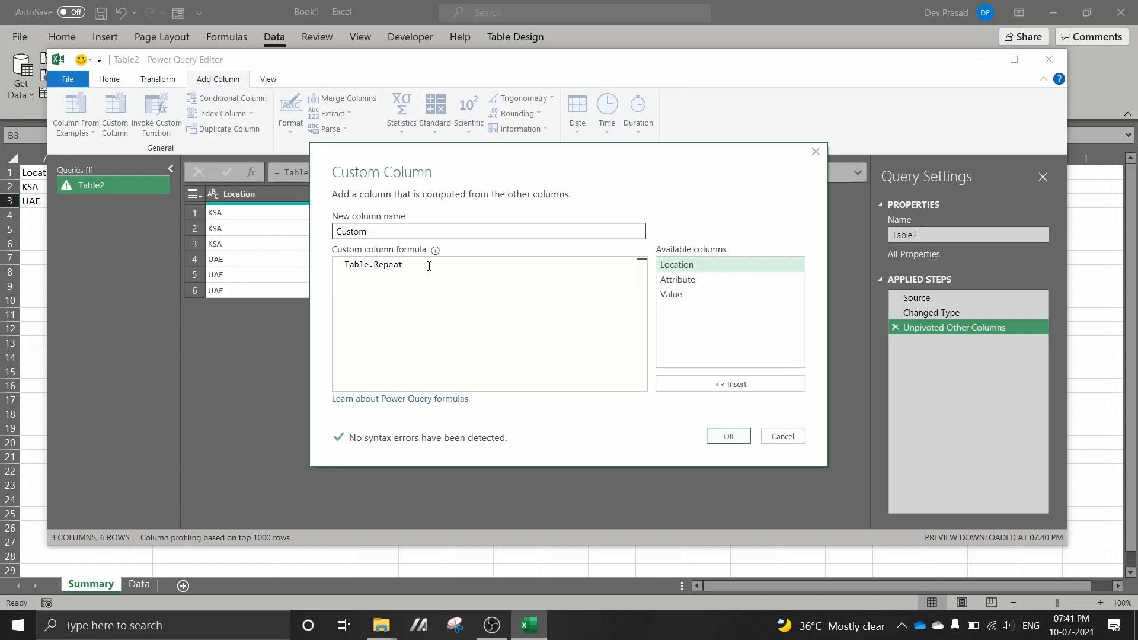
pyautogui.write('(')
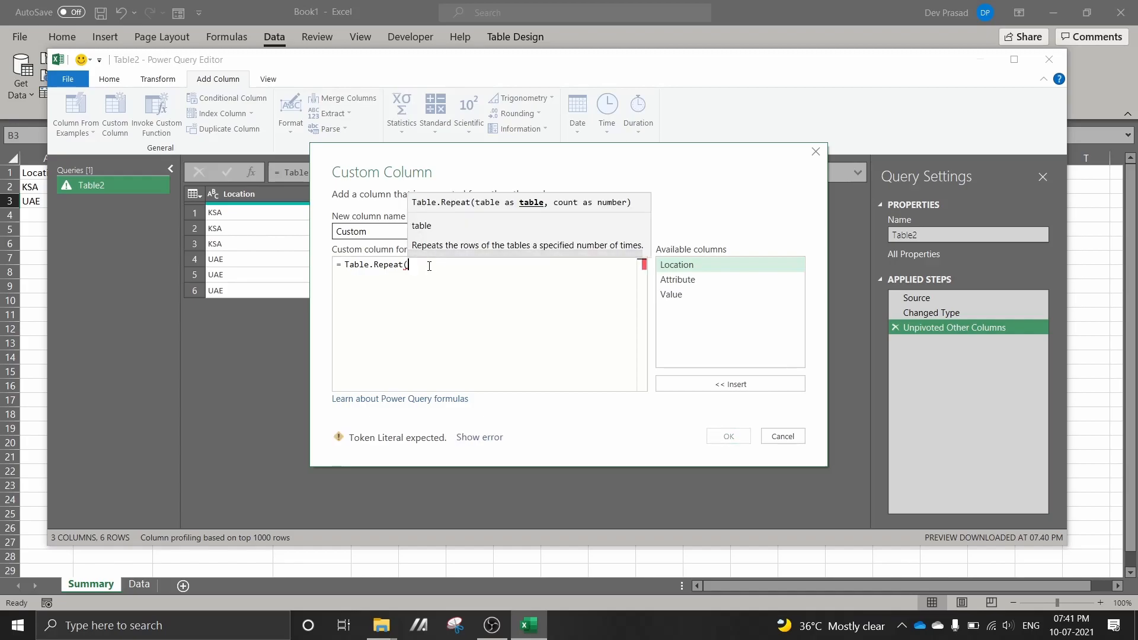
pyautogui.write('table.f')
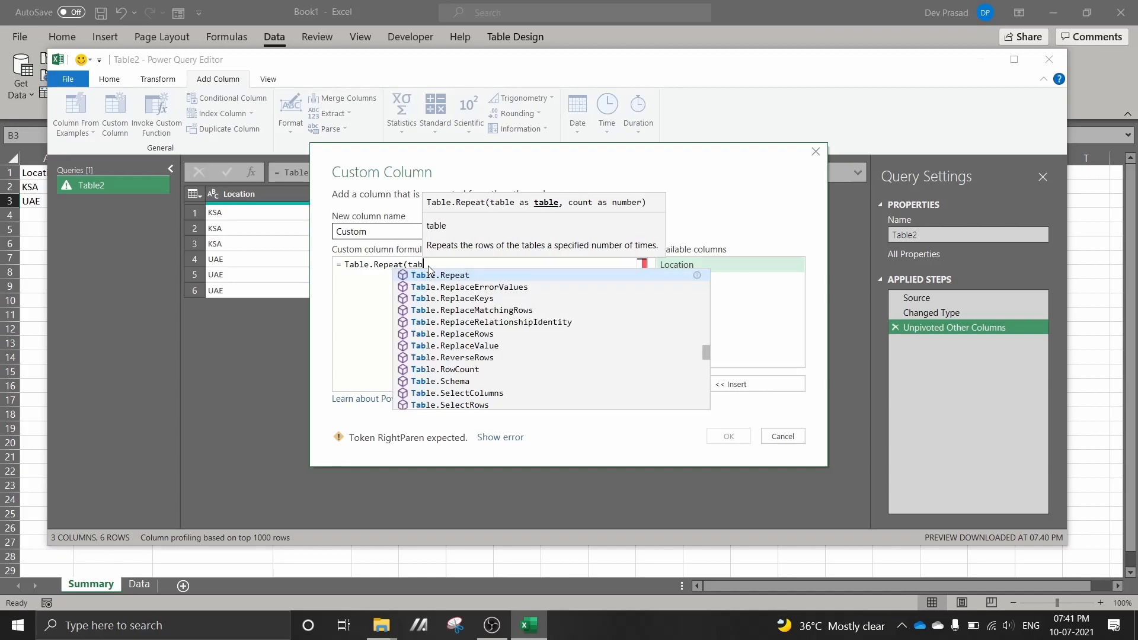
pyautogui.write('romr')
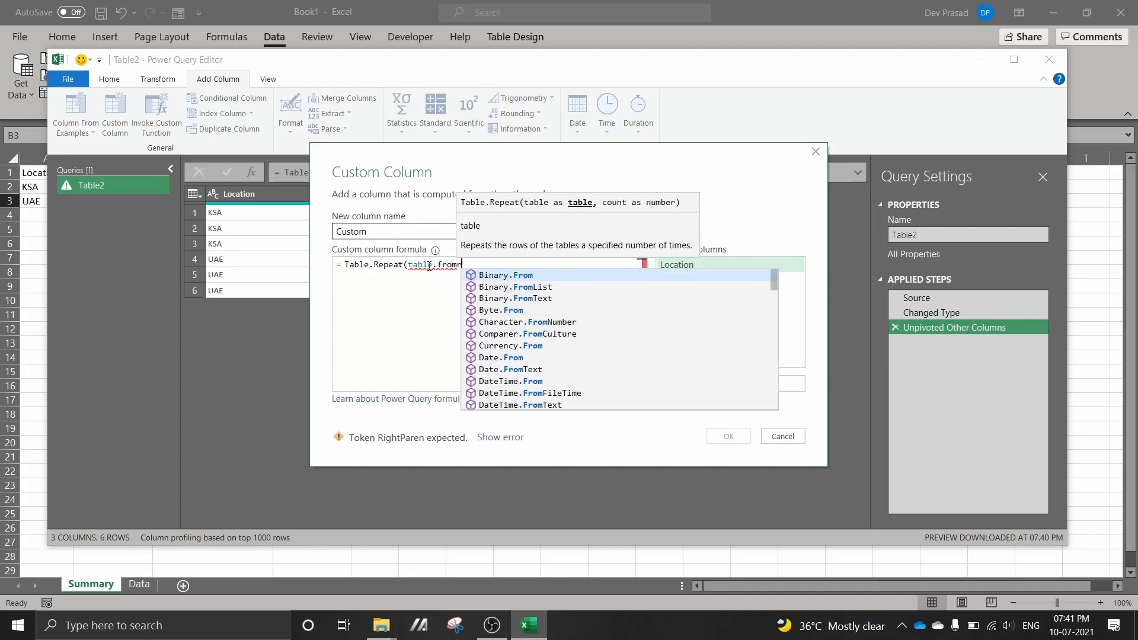
pyautogui.write('ecords')
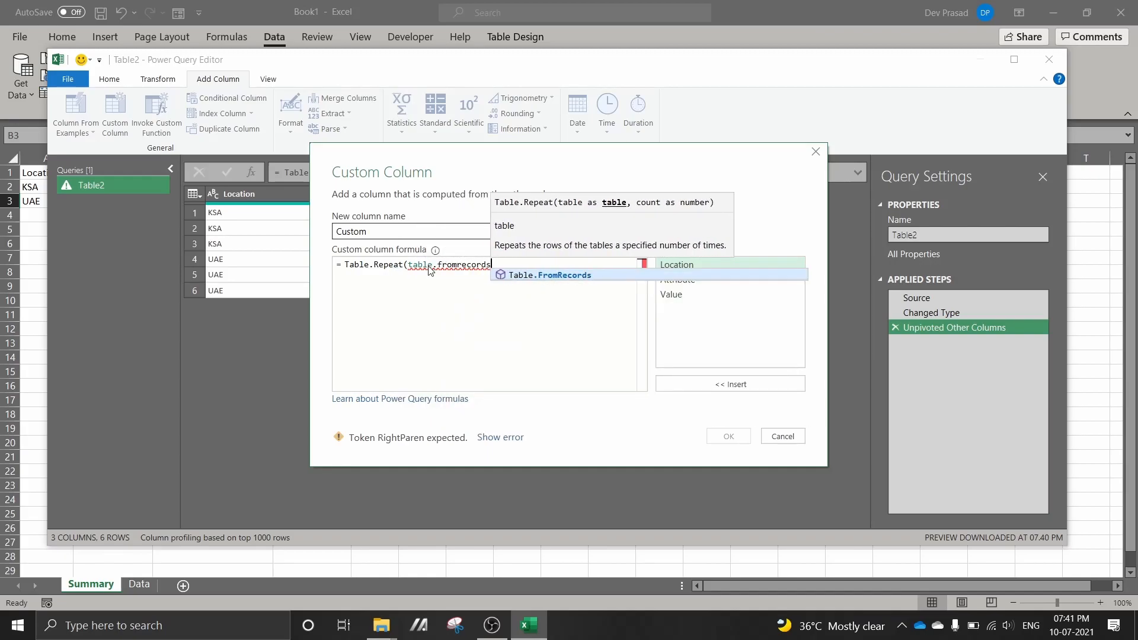
# Nest Table.FromRecords( as the table argument of Table.Repeat in the custom column formula
pyautogui.click(536, 276)
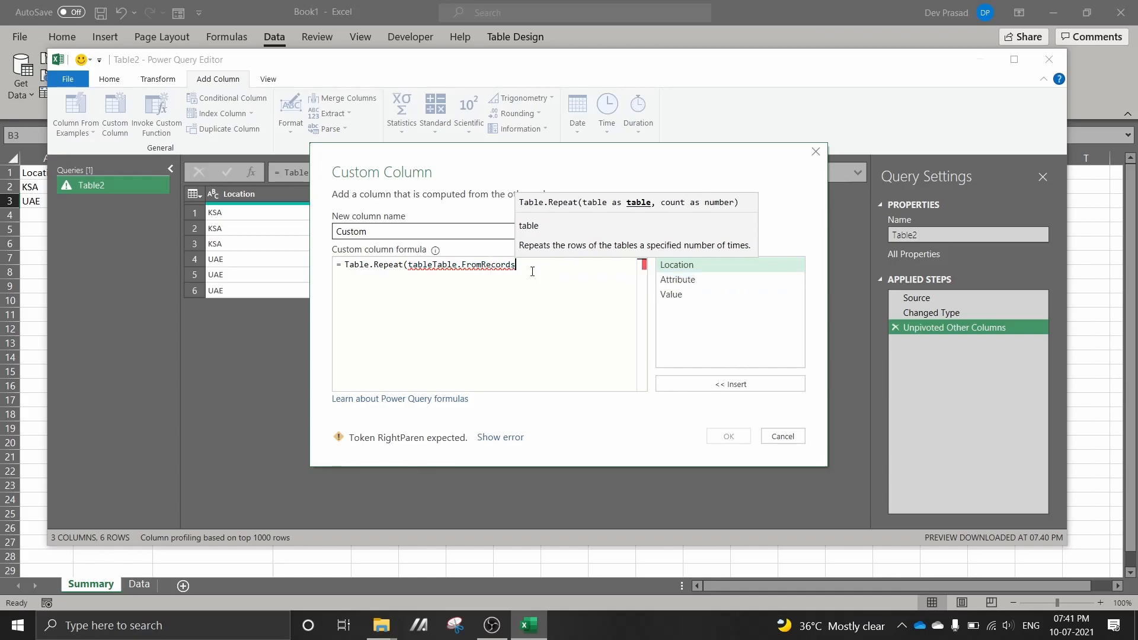
pyautogui.click(432, 265)
pyautogui.press('BackSpace')
pyautogui.press('BackSpace')
pyautogui.press('BackSpace')
pyautogui.press('BackSpace')
pyautogui.press('BackSpace')
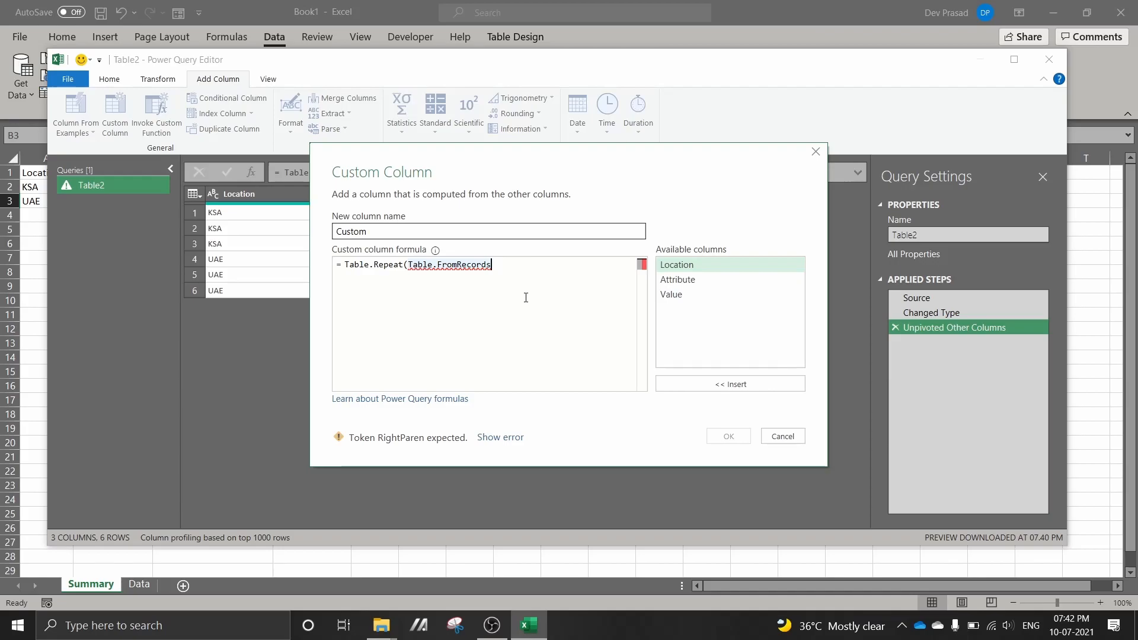
pyautogui.write('(')
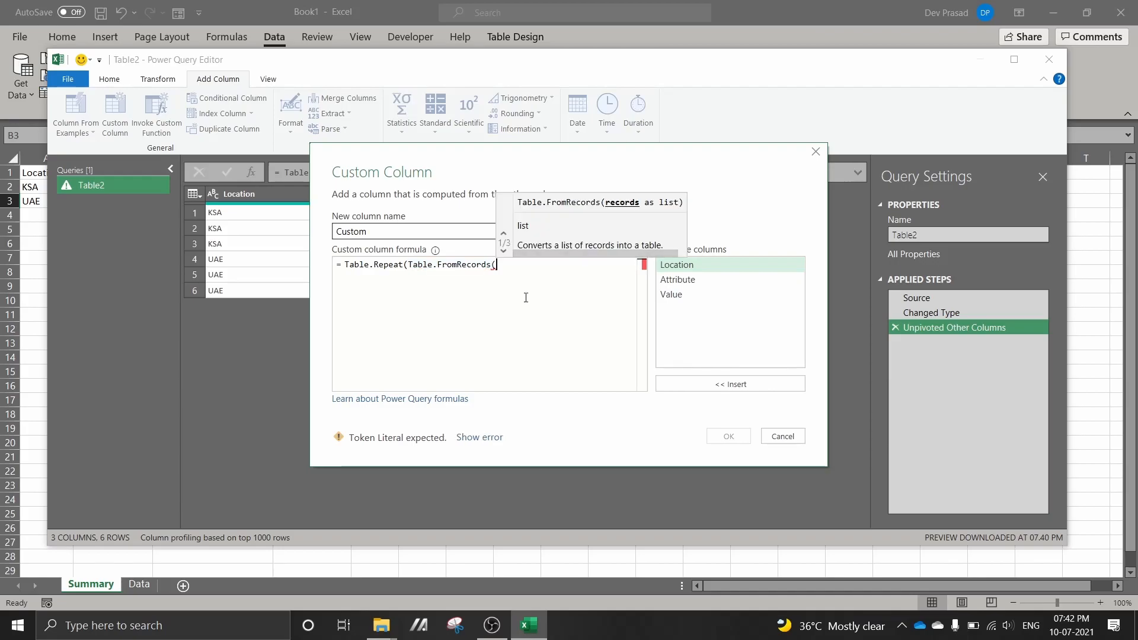
pyautogui.write('{')
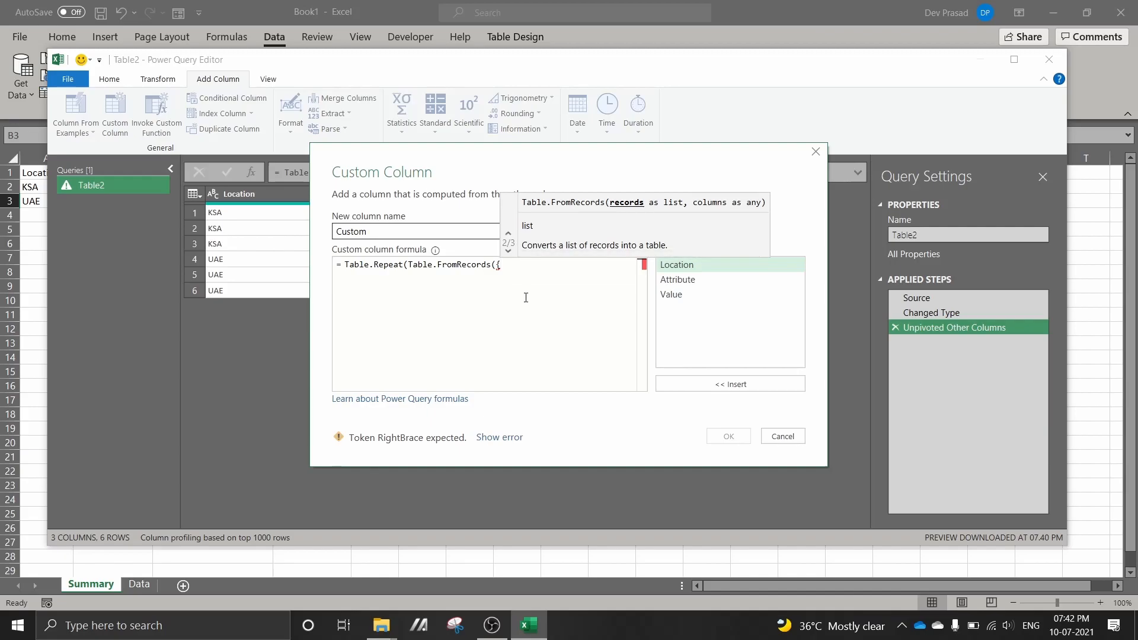
pyautogui.write('[')
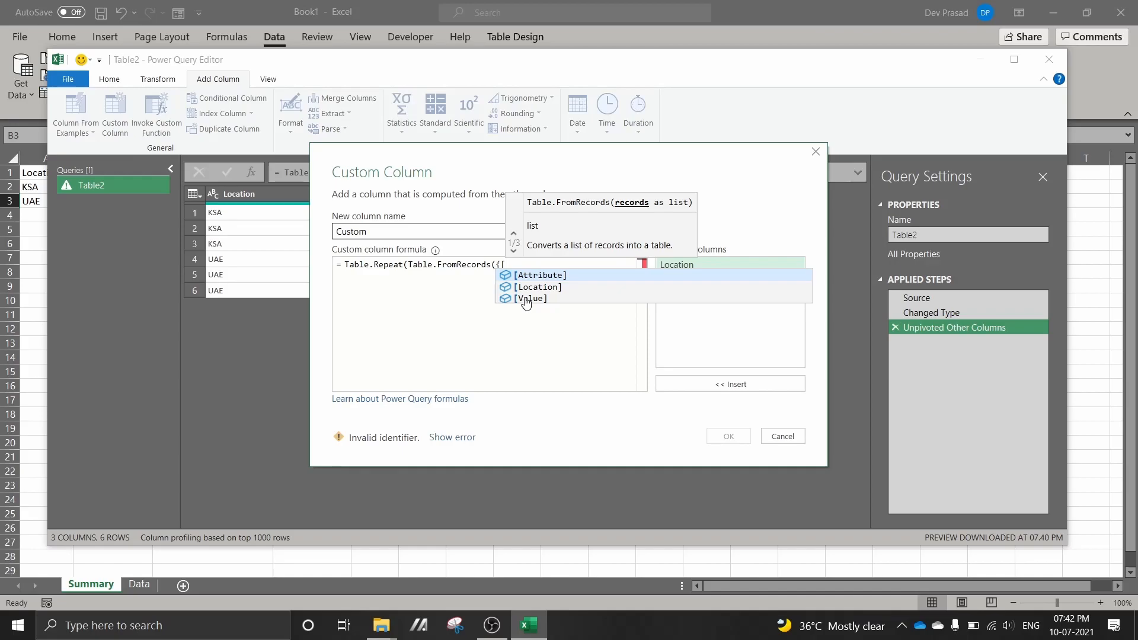
pyautogui.write('re')
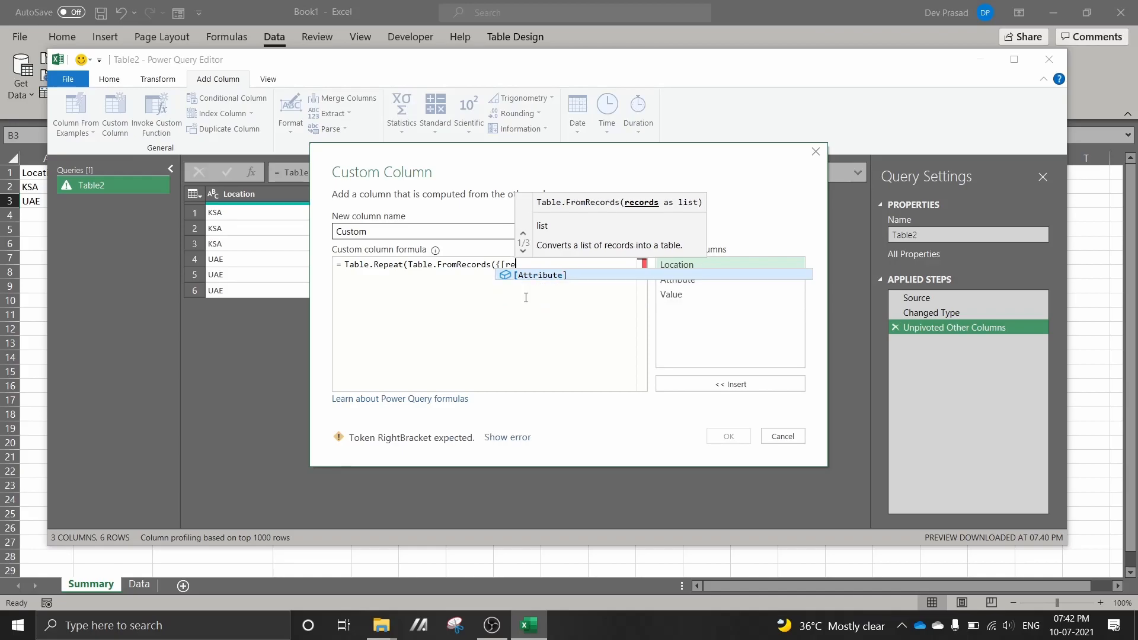
# Supply the record list {[Repeatcol=1]} to Table.FromRecords and close that function's parenthesis
pyautogui.press('BackSpace')
pyautogui.press('BackSpace')
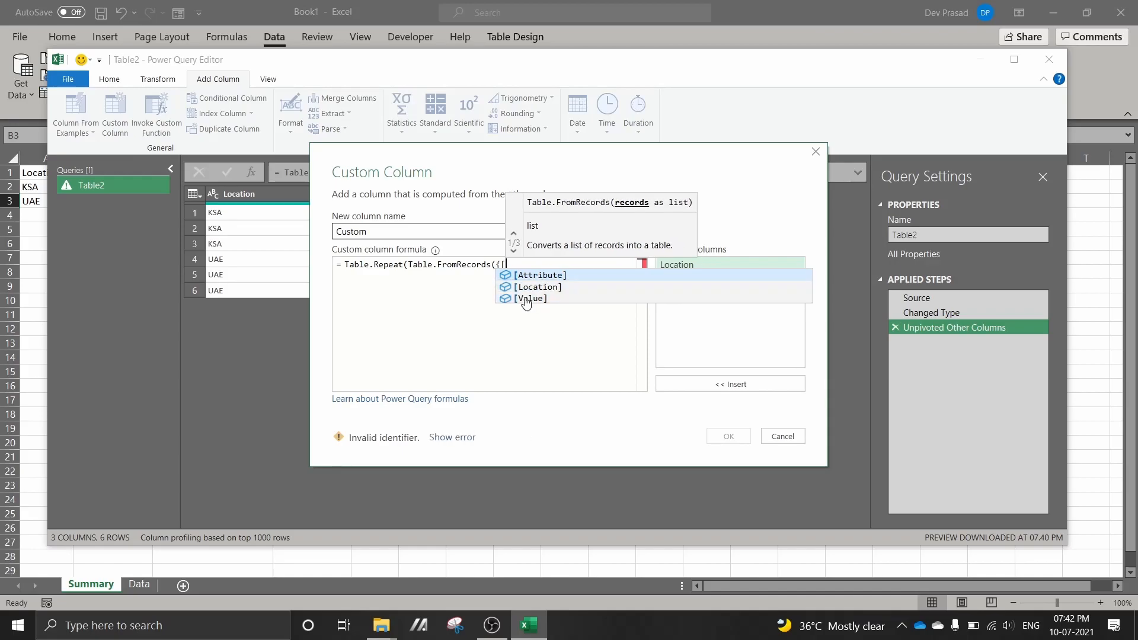
pyautogui.write('Repe')
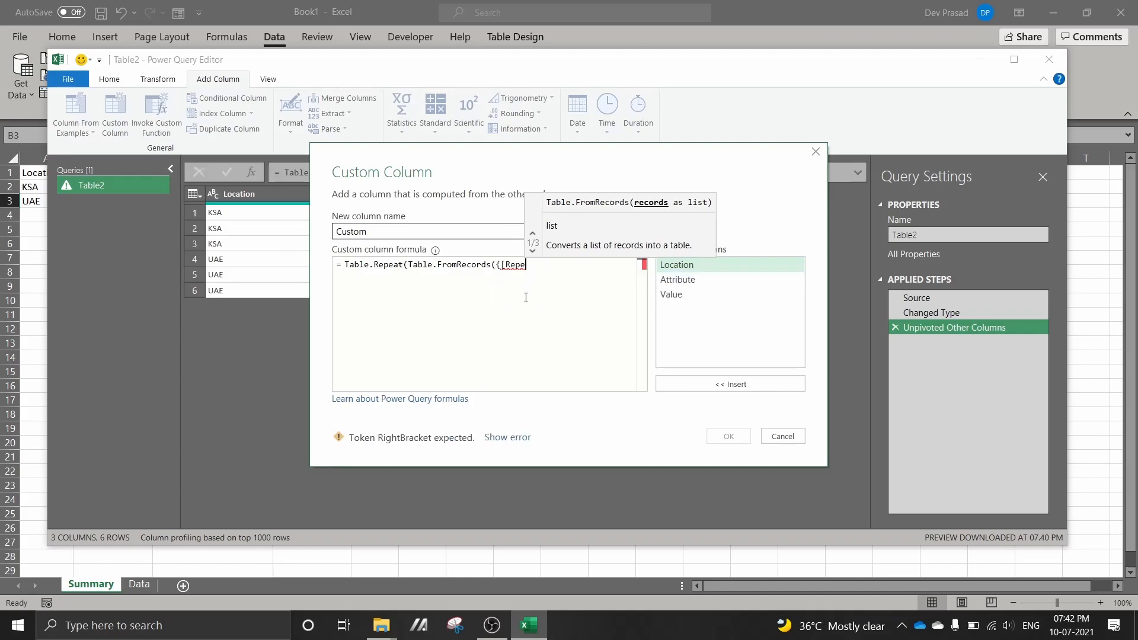
pyautogui.write('at')
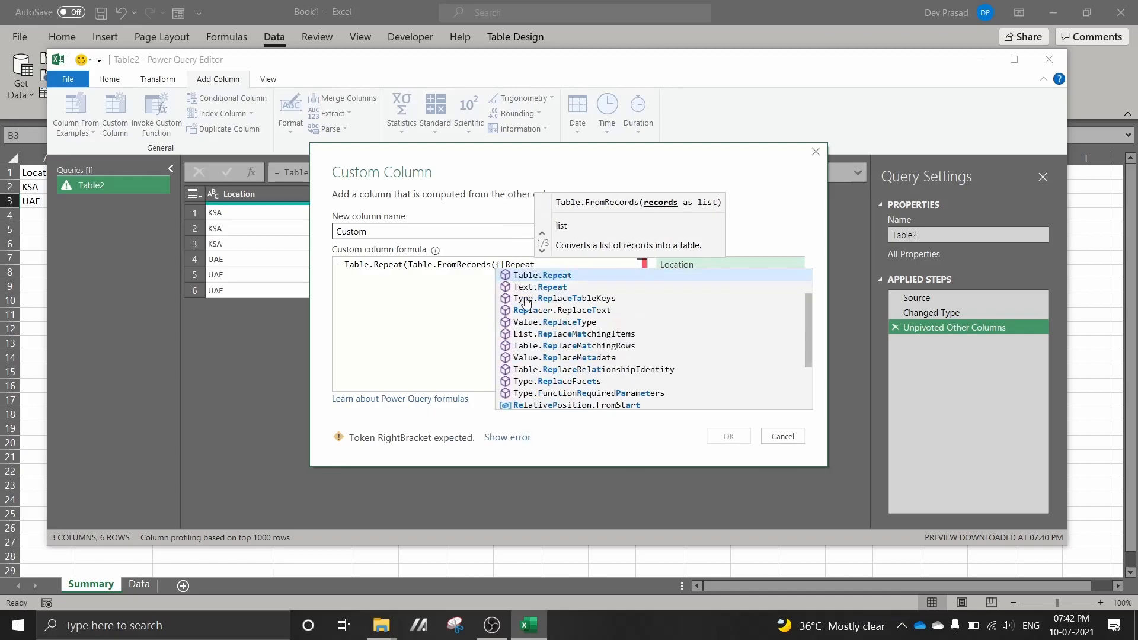
pyautogui.write('col')
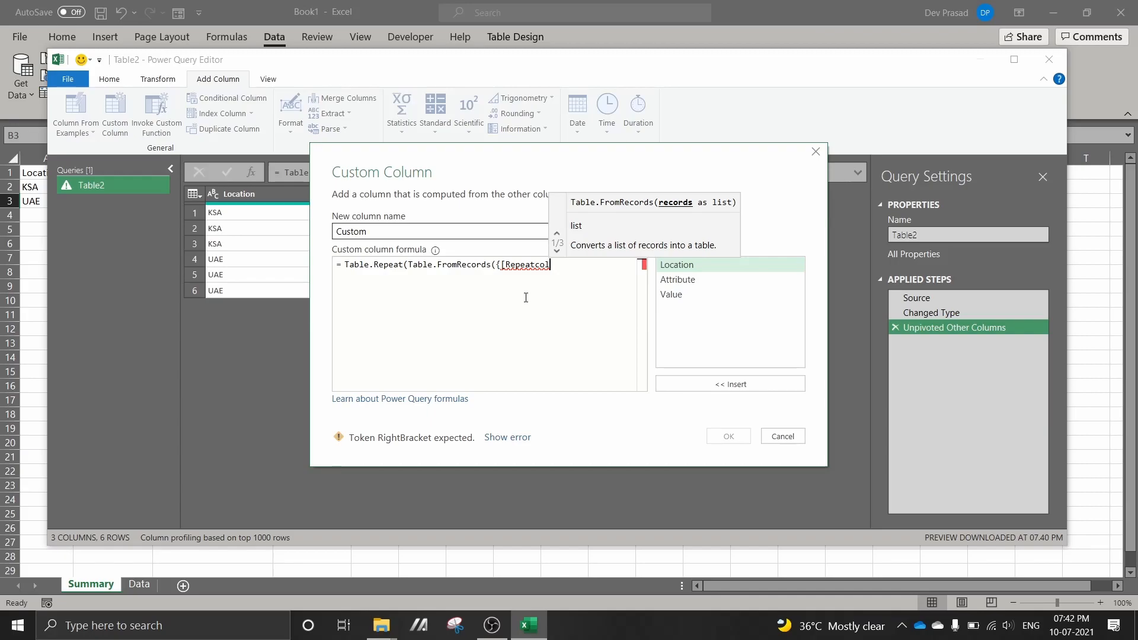
pyautogui.write('=')
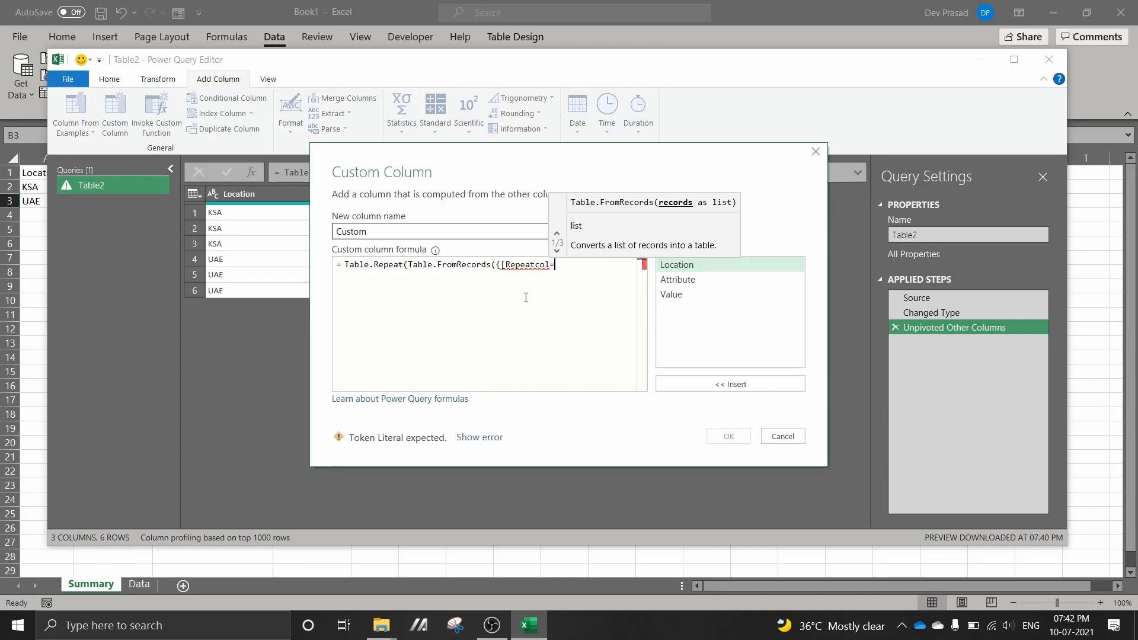
pyautogui.write('1')
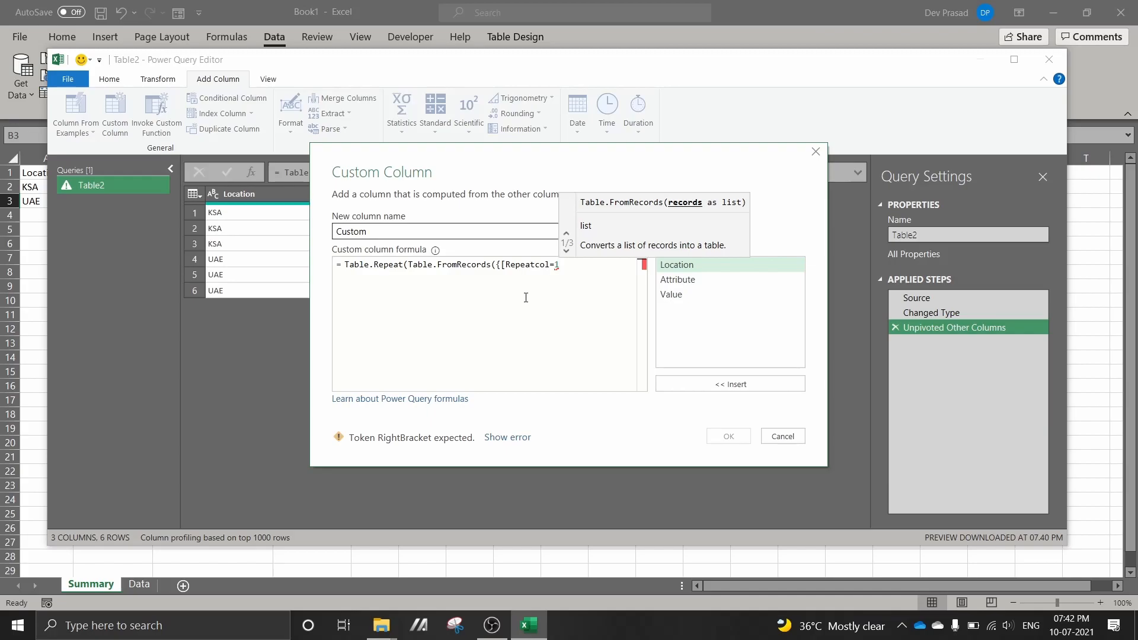
pyautogui.write(']')
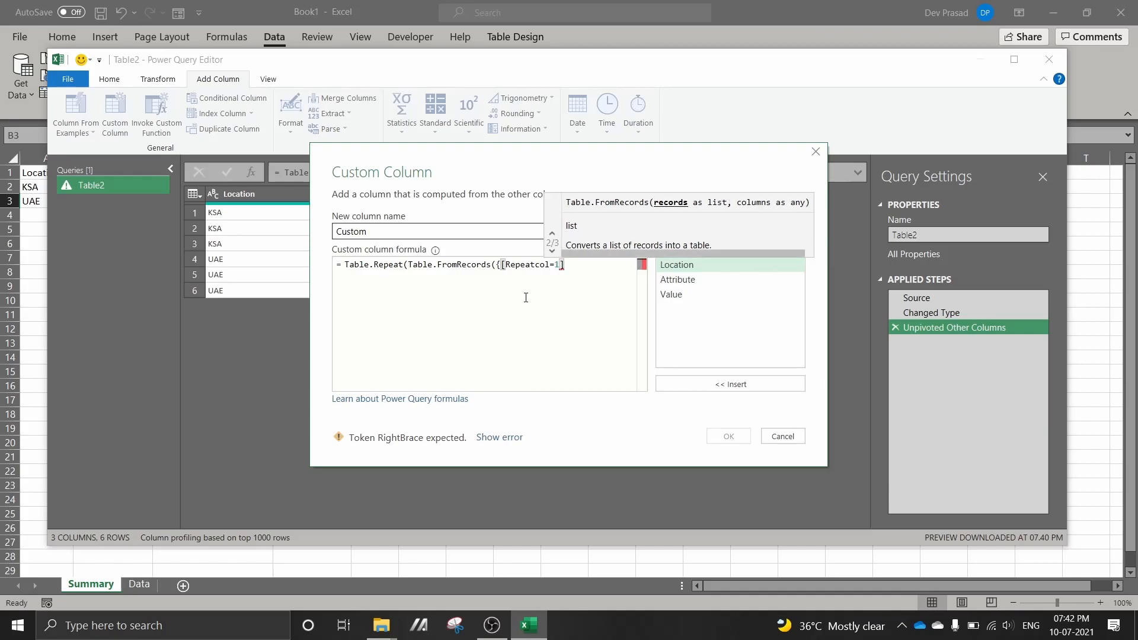
pyautogui.write('}')
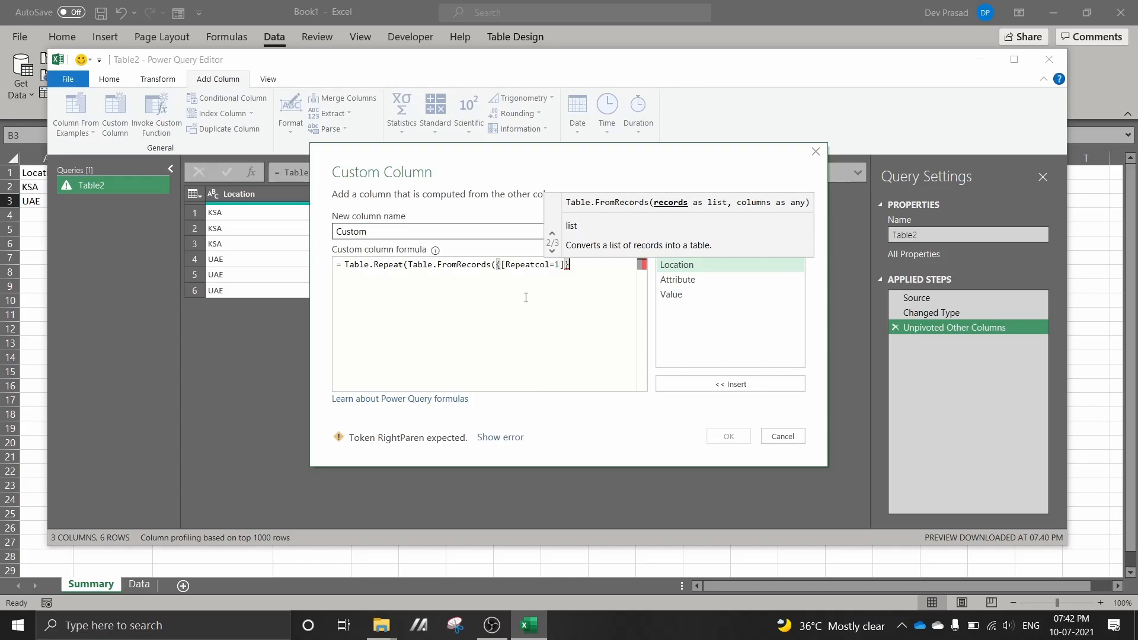
pyautogui.write(')')
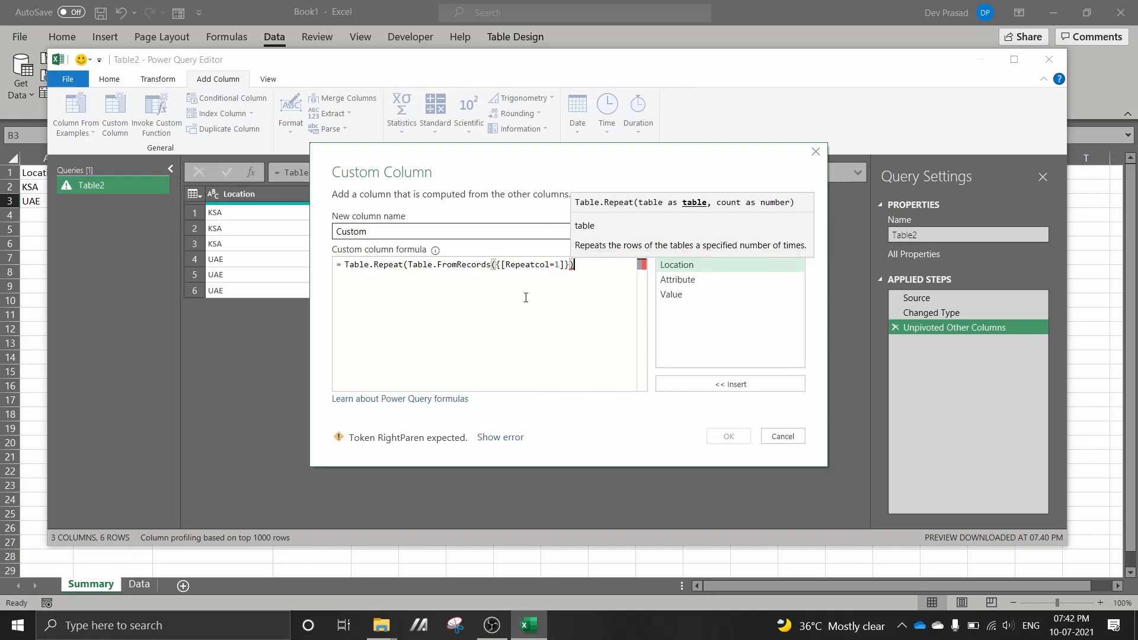
pyautogui.write(',')
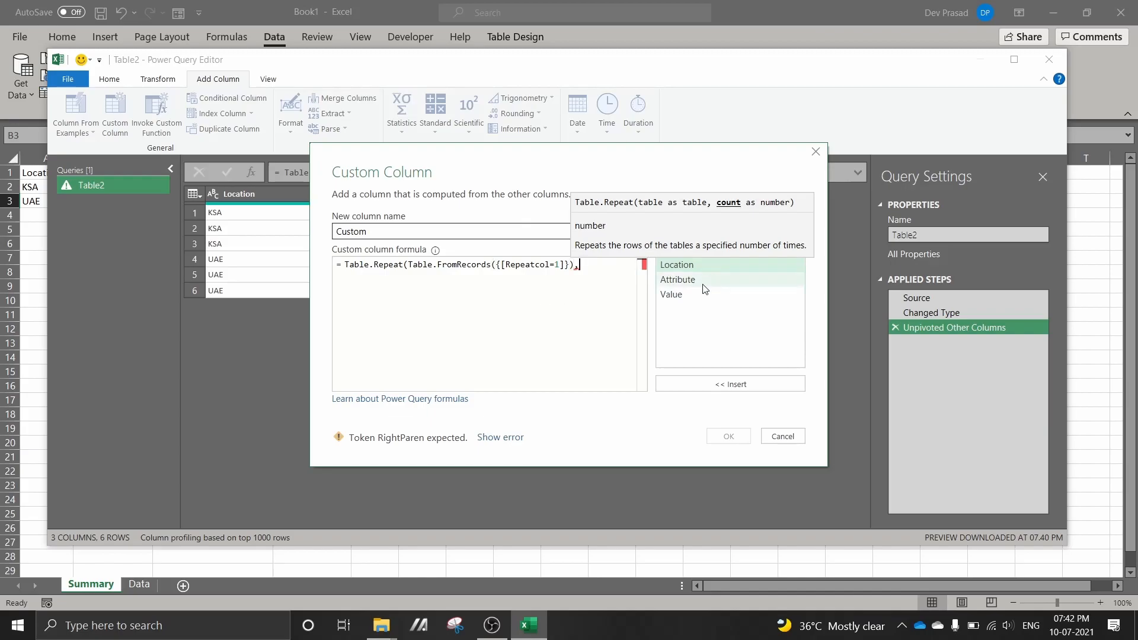
# Complete the formula with [Value] as the repeat count and add the custom column to the query
pyautogui.doubleClick(673, 294)
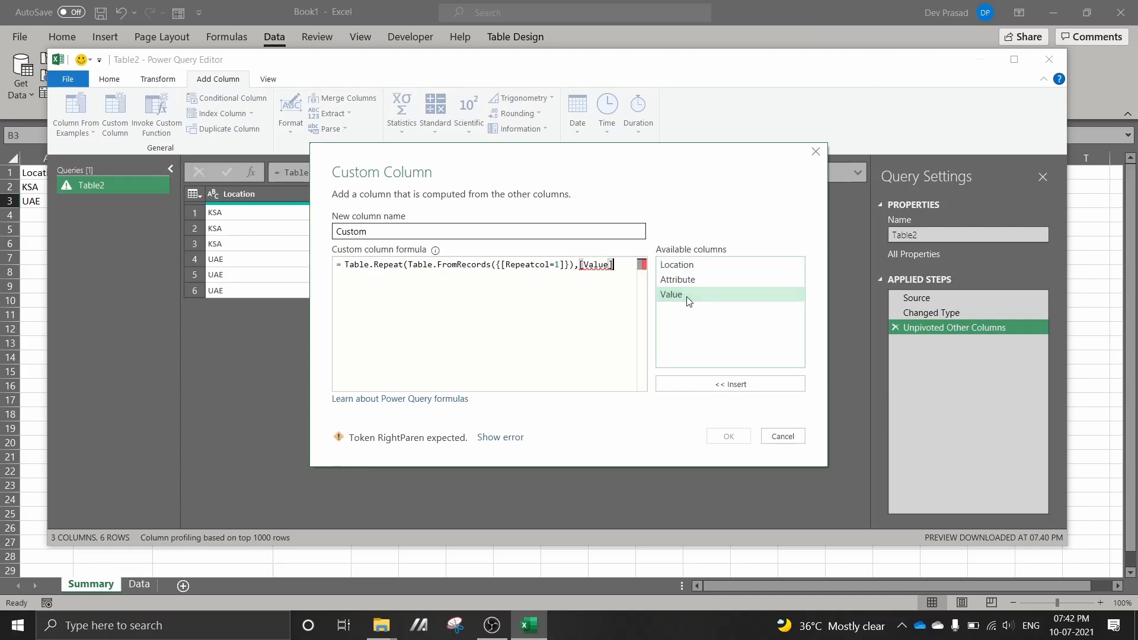
pyautogui.write(')')
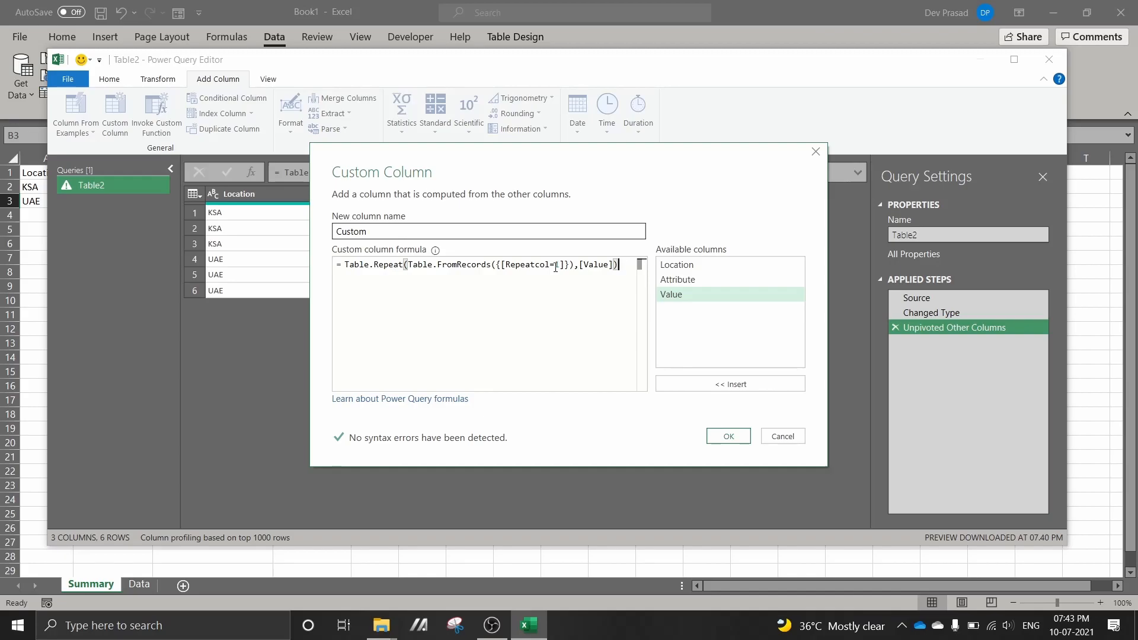
pyautogui.click(724, 435)
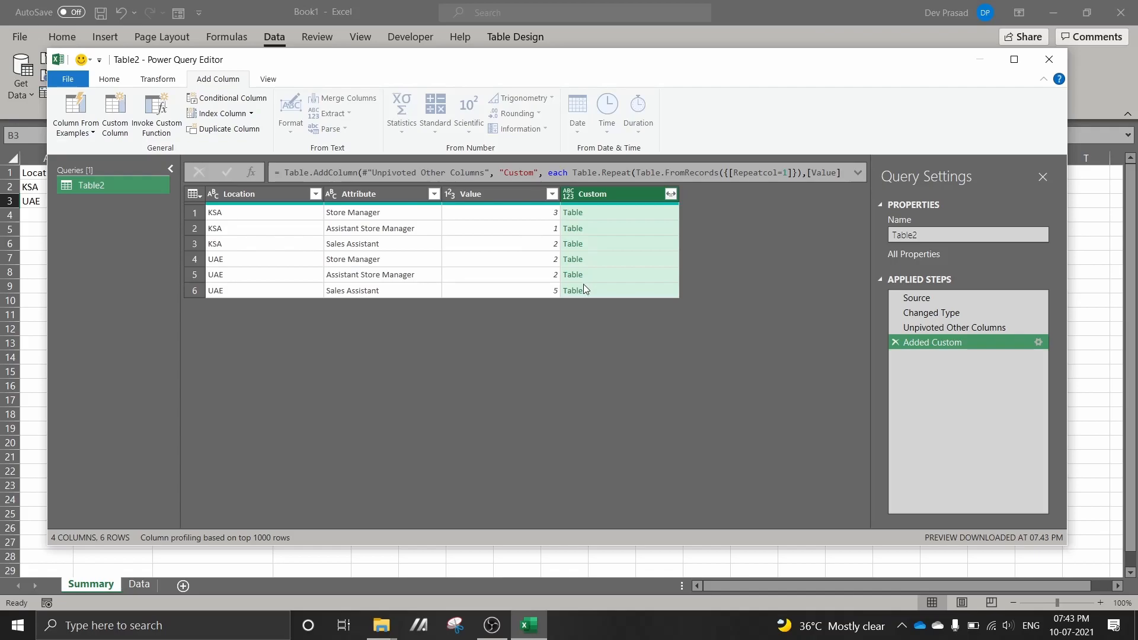
# Expand the tables in the Custom column to Repeatcol, using the original column name as prefix
pyautogui.click(617, 262)
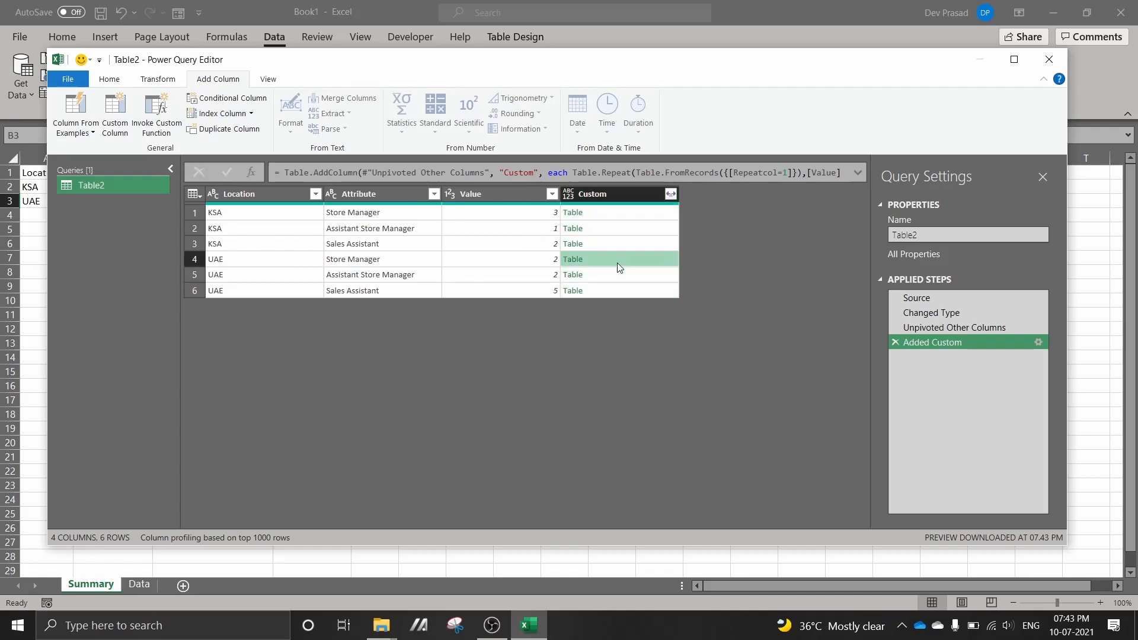
pyautogui.click(670, 193)
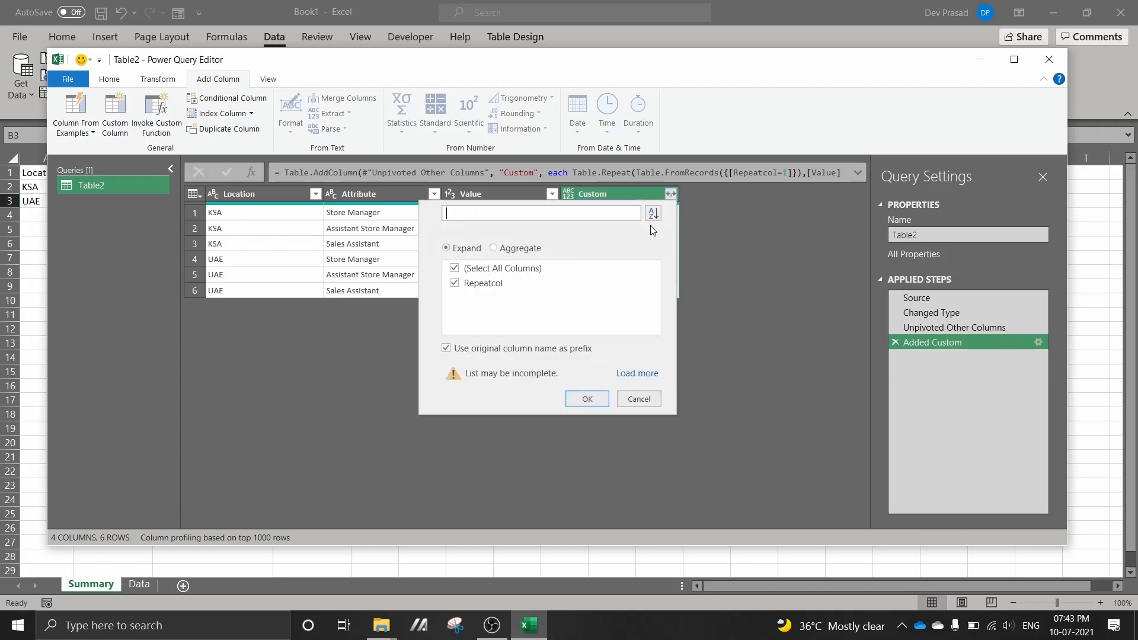
pyautogui.click(603, 401)
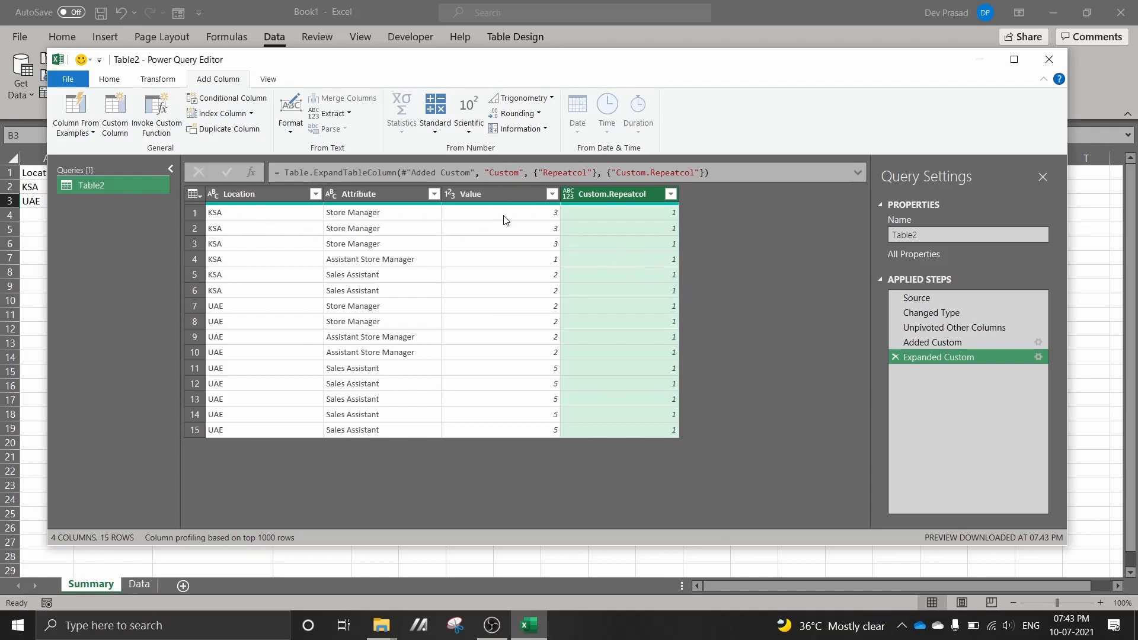
# Check the repeated KSA Store Manager and Assistant Store Manager rows against their counts in the Value column
pyautogui.click(353, 218)
pyautogui.click(352, 231)
pyautogui.click(353, 245)
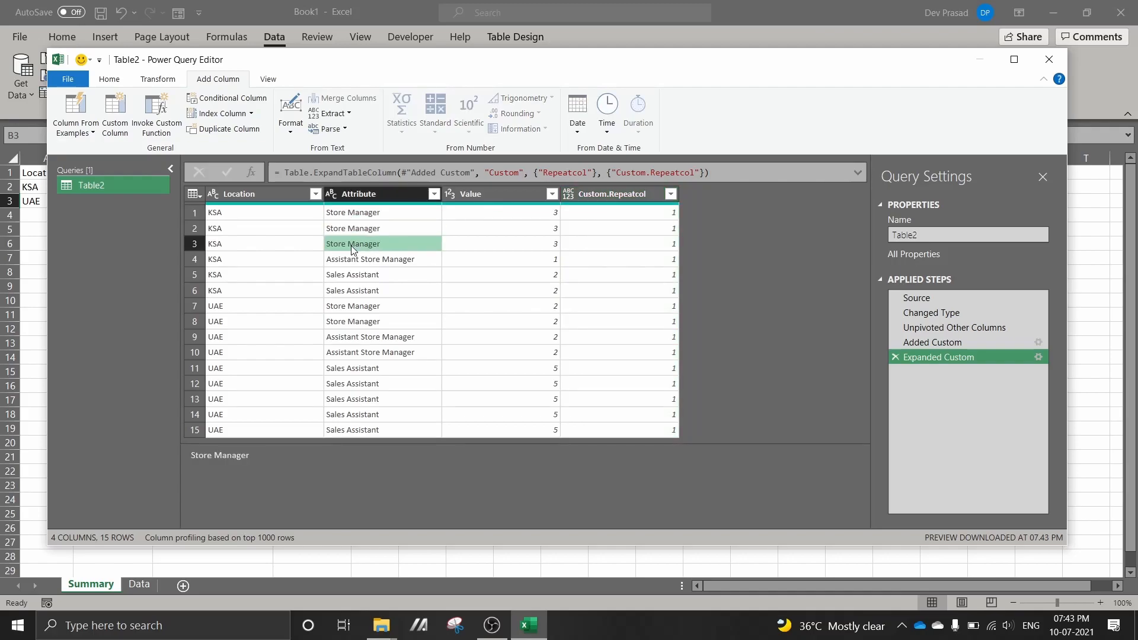
pyautogui.click(517, 259)
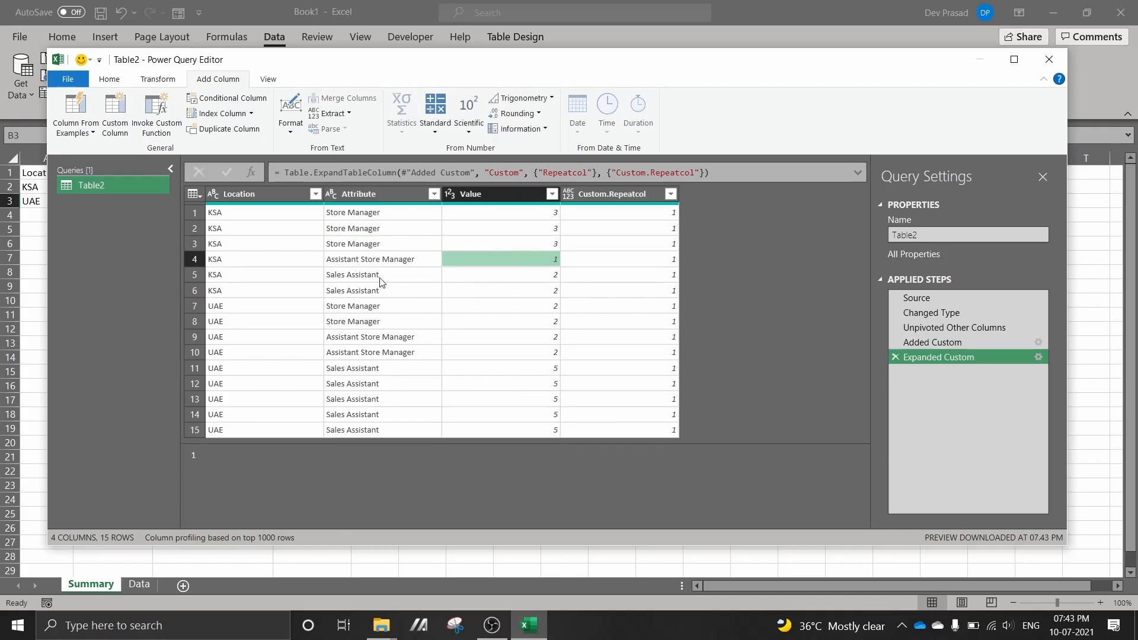
# Remove the Value and Custom.Repeatcol columns from the query, and close and load it to a worksheet
pyautogui.click(399, 275)
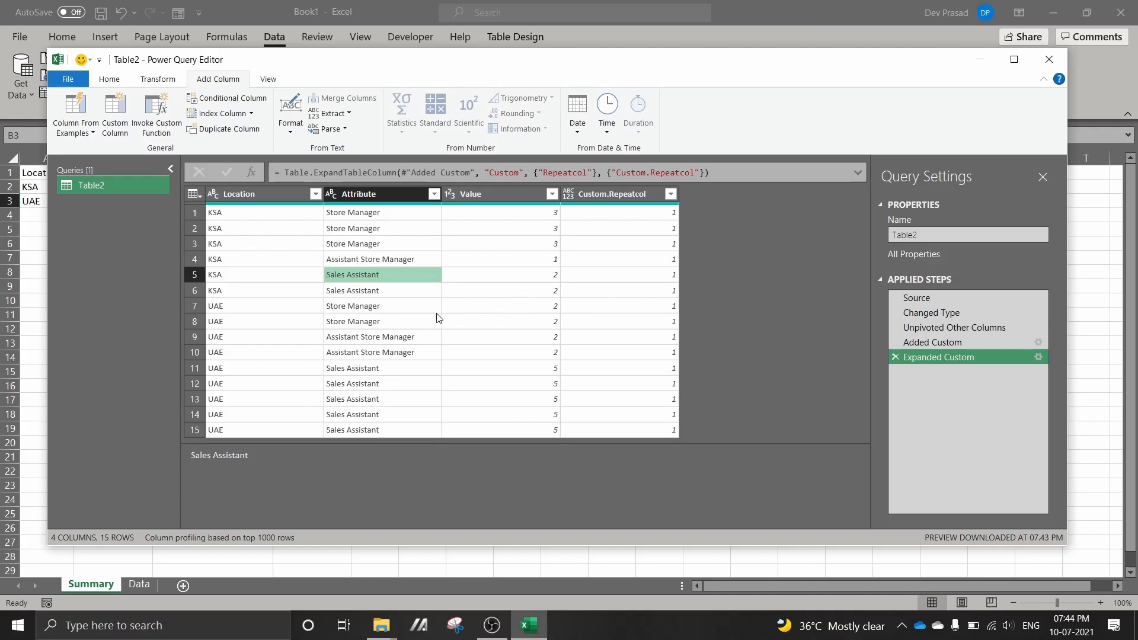
pyautogui.click(492, 193)
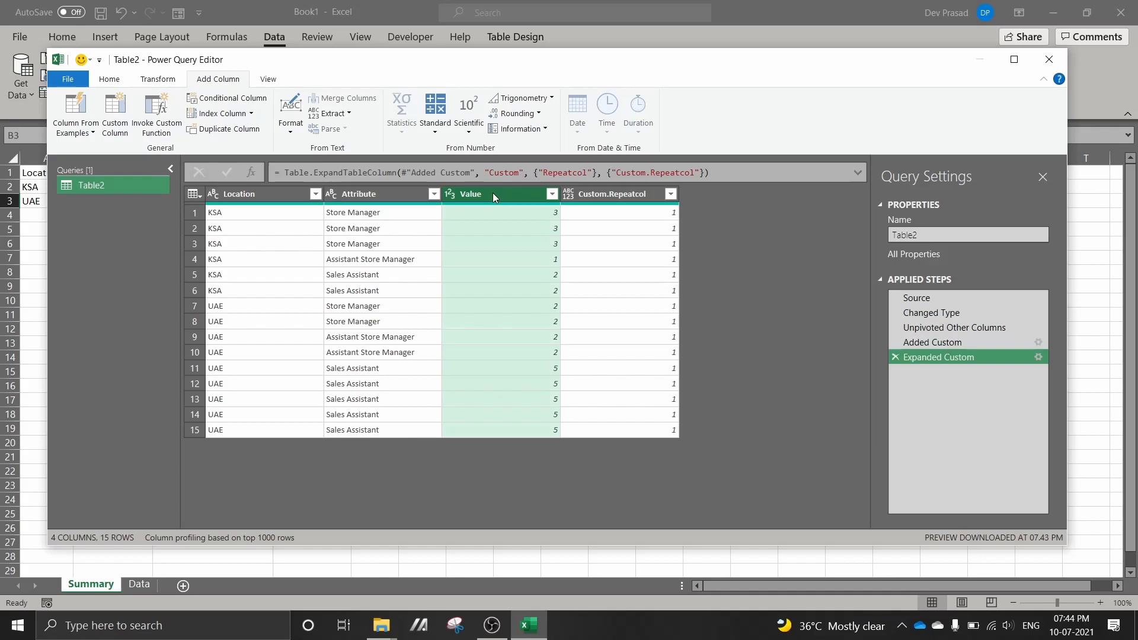
pyautogui.keyDown('ctrl'); pyautogui.click(586, 193); pyautogui.keyUp('ctrl')
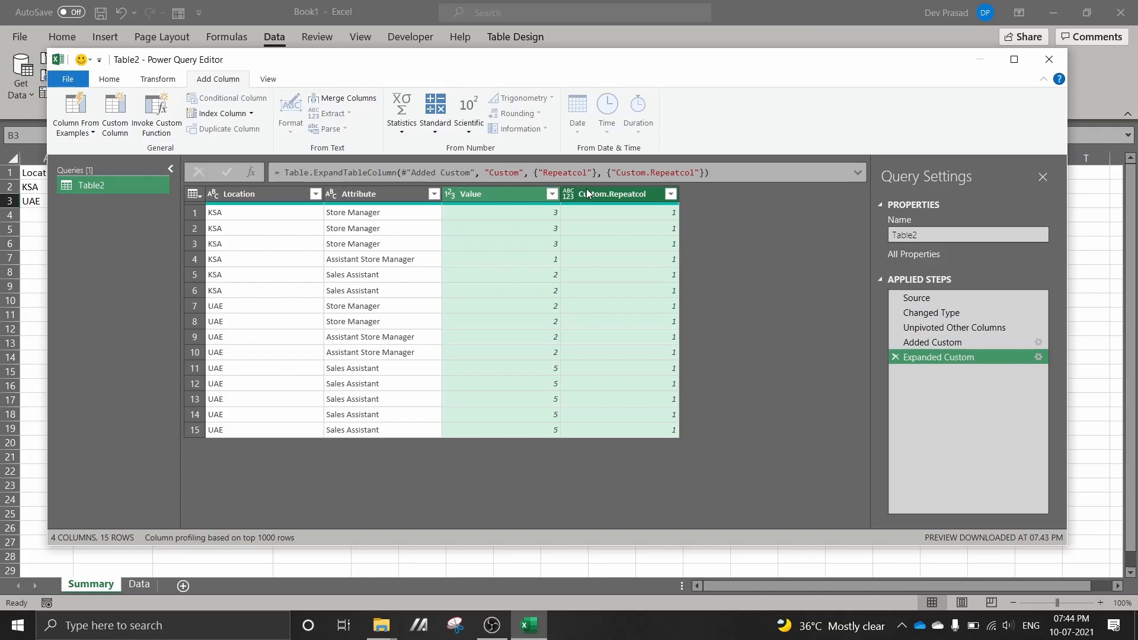
pyautogui.rightClick(586, 194)
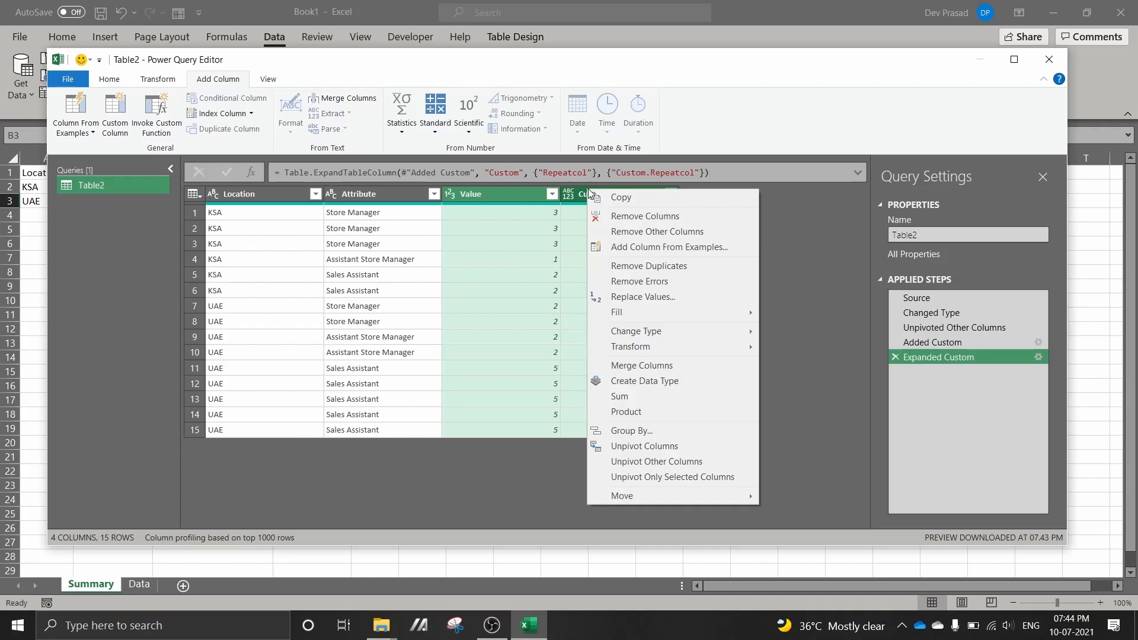
pyautogui.click(604, 216)
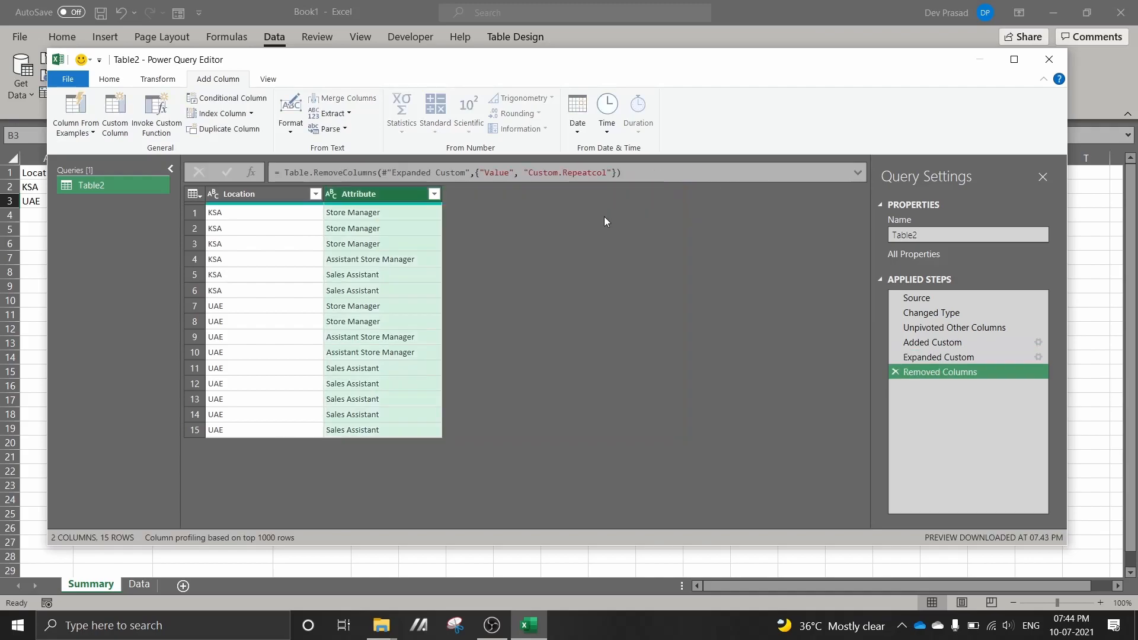
pyautogui.click(68, 79)
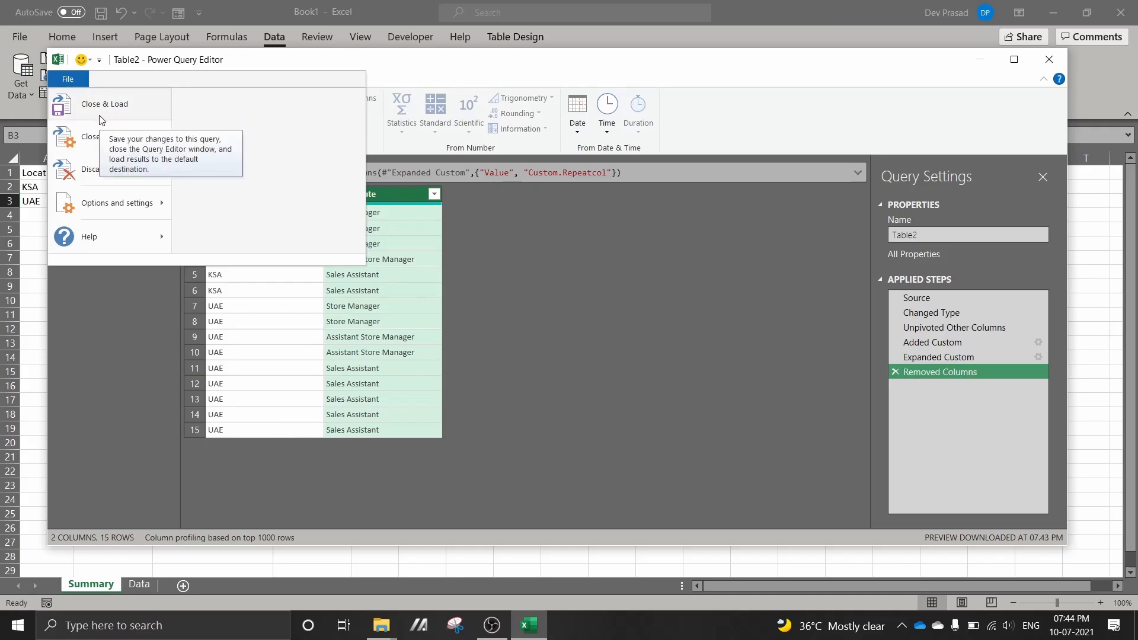
pyautogui.click(101, 119)
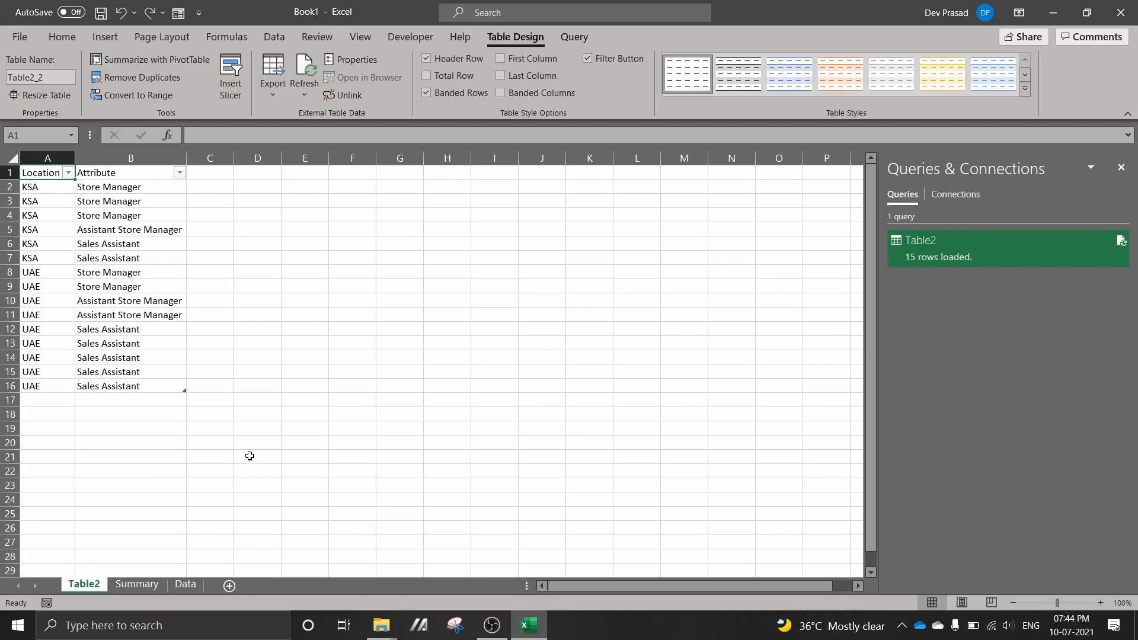
# Rename the Table2 sheet as Result and reorder the sheets so that Summary comes before Result
pyautogui.doubleClick(77, 585)
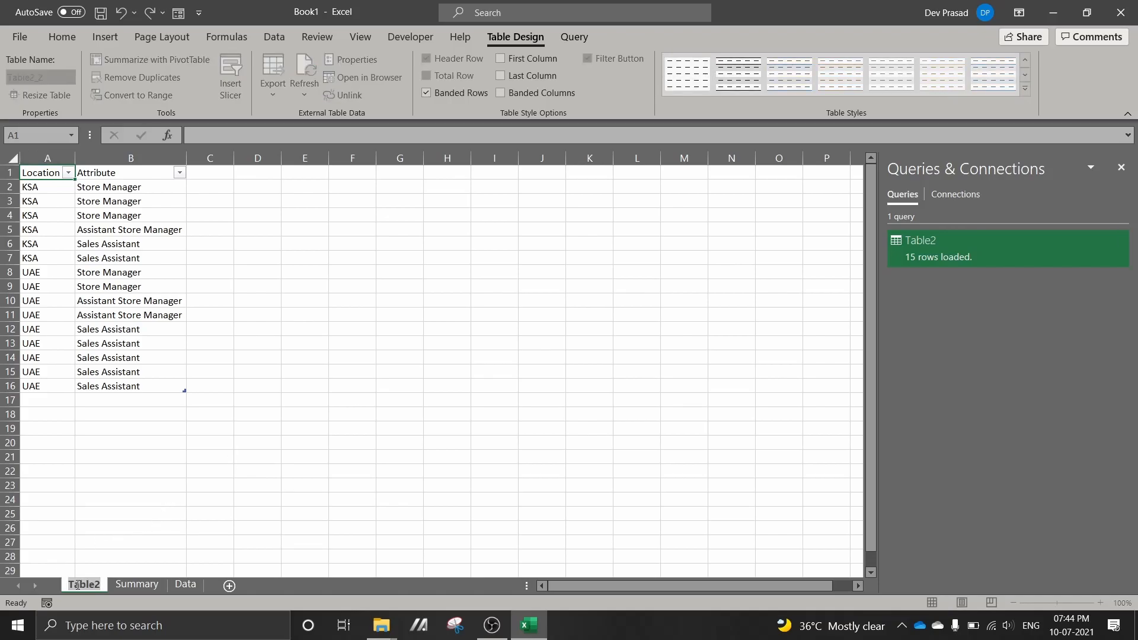
pyautogui.press('BackSpace')
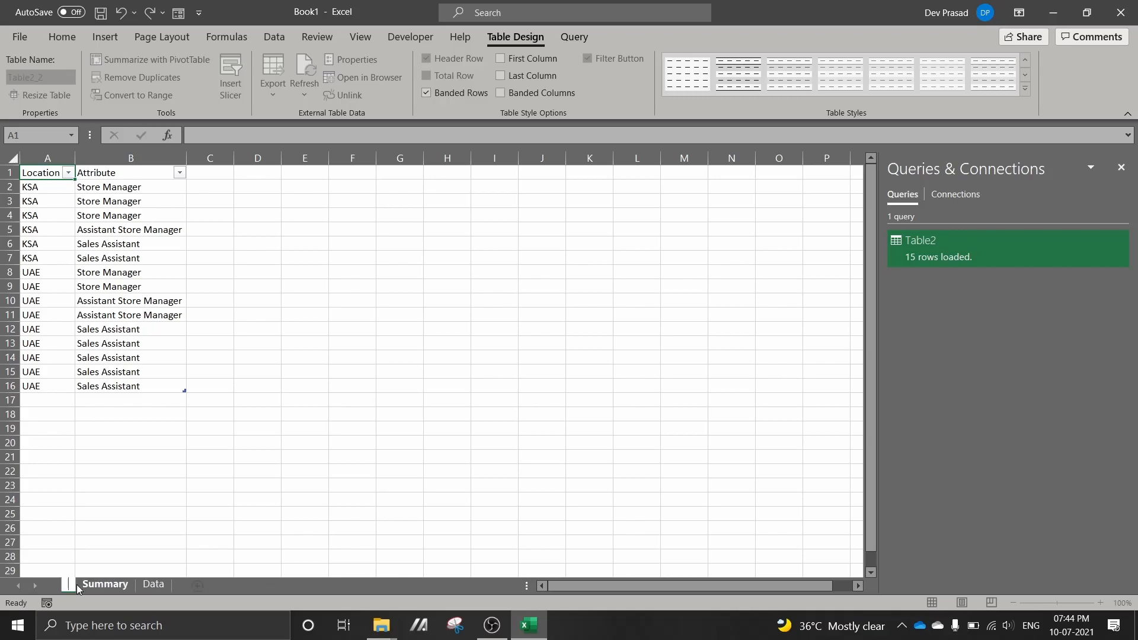
pyautogui.write('Result')
pyautogui.click(117, 555)
pyautogui.click(137, 585)
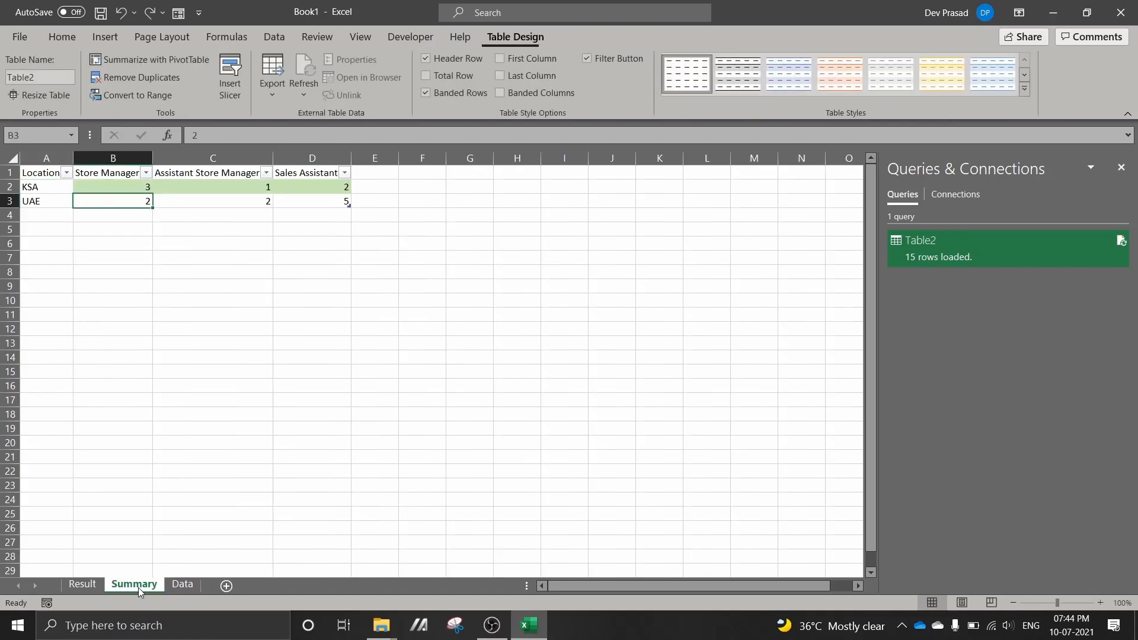
pyautogui.moveTo(95, 580); pyautogui.dragTo(94, 584)
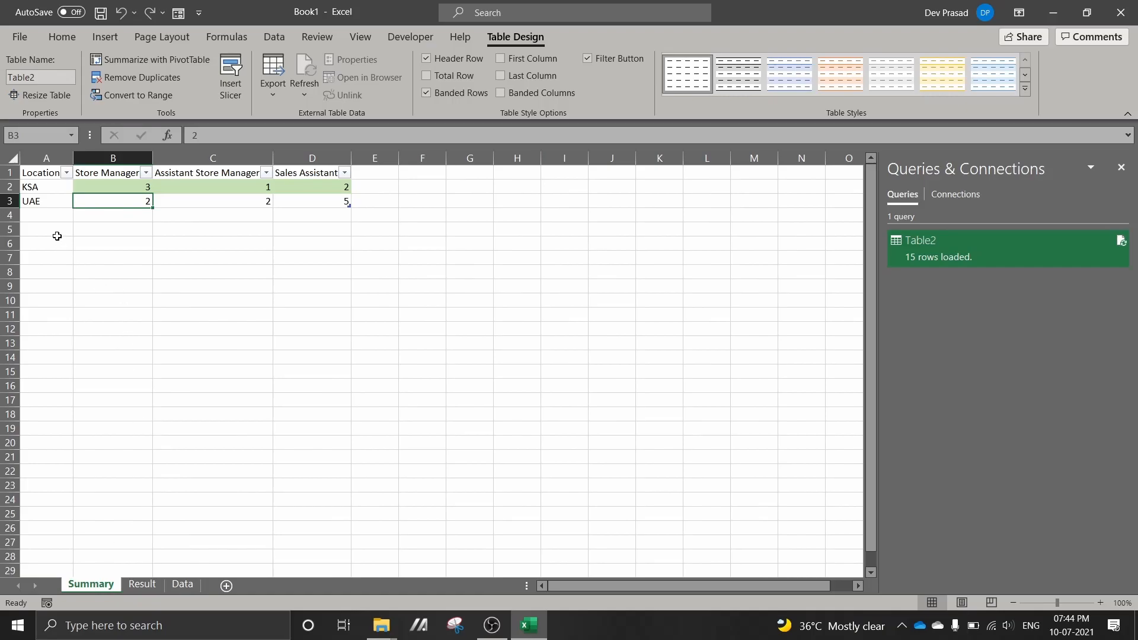
# In the KSA row of the summary table, set Store Manager to 1 and Sales Assistant to 3
pyautogui.click(133, 191)
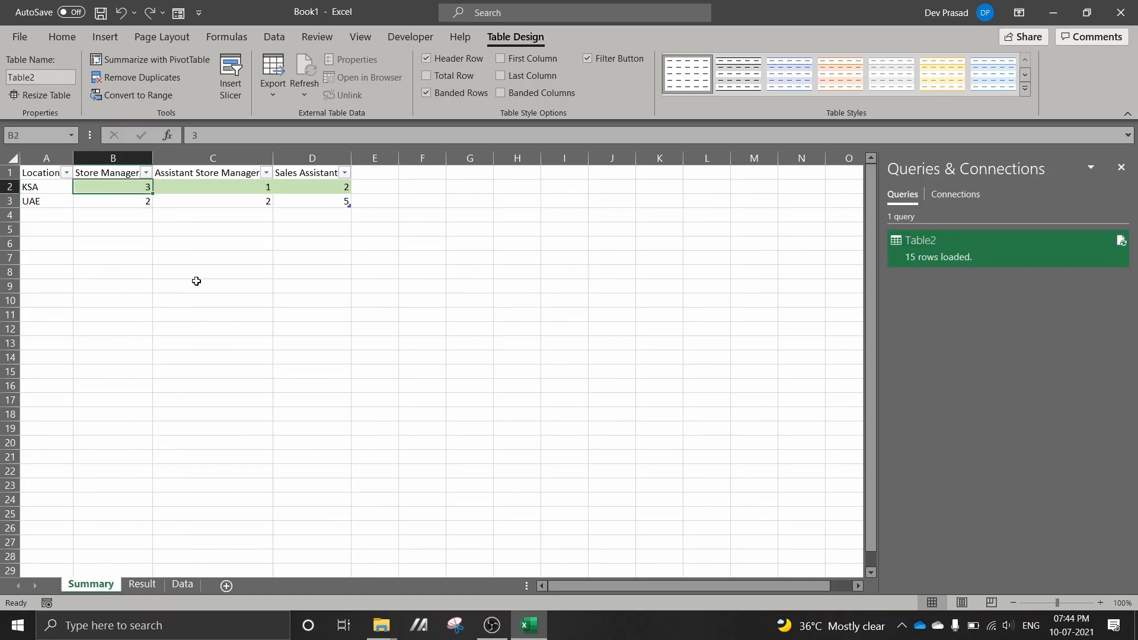
pyautogui.write('1')
pyautogui.press('Tab')
pyautogui.press('Tab')
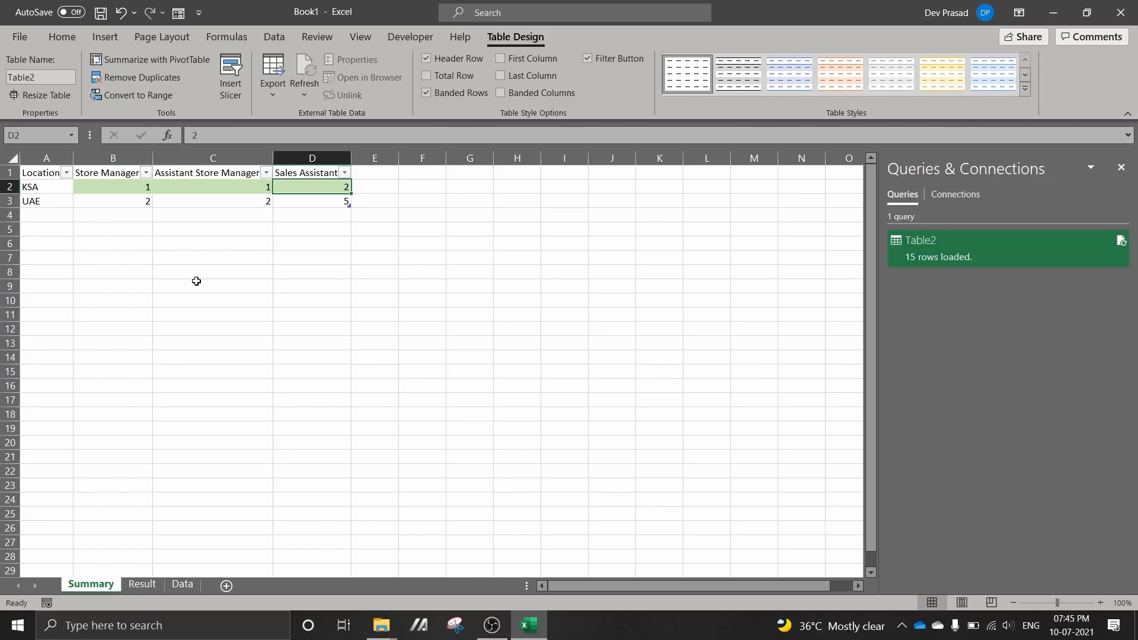
pyautogui.write('3')
pyautogui.press('Return')
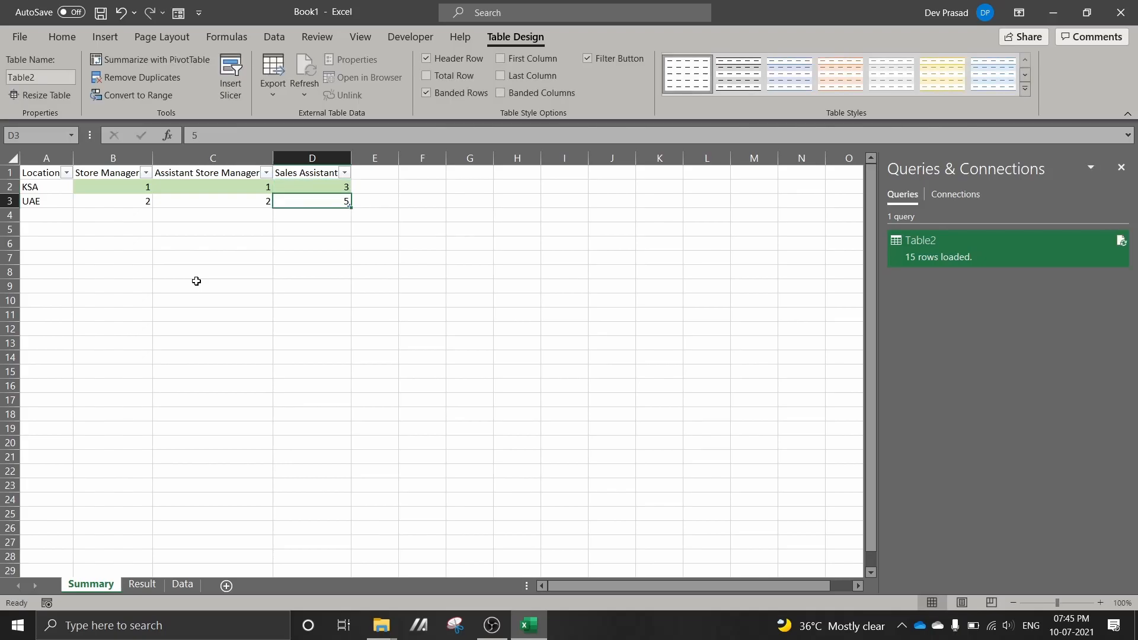
# Add a new location KWT in cell A4, directly below UAE in the summary table
pyautogui.press('Left')
pyautogui.press('Left')
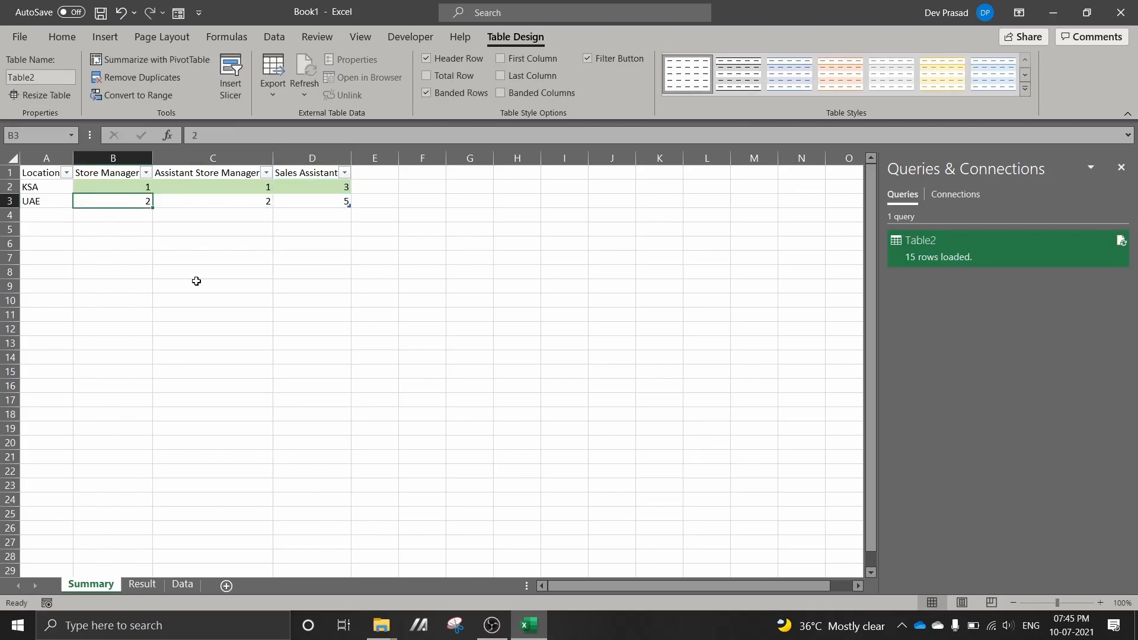
pyautogui.press('Left')
pyautogui.press('Down')
pyautogui.write('o')
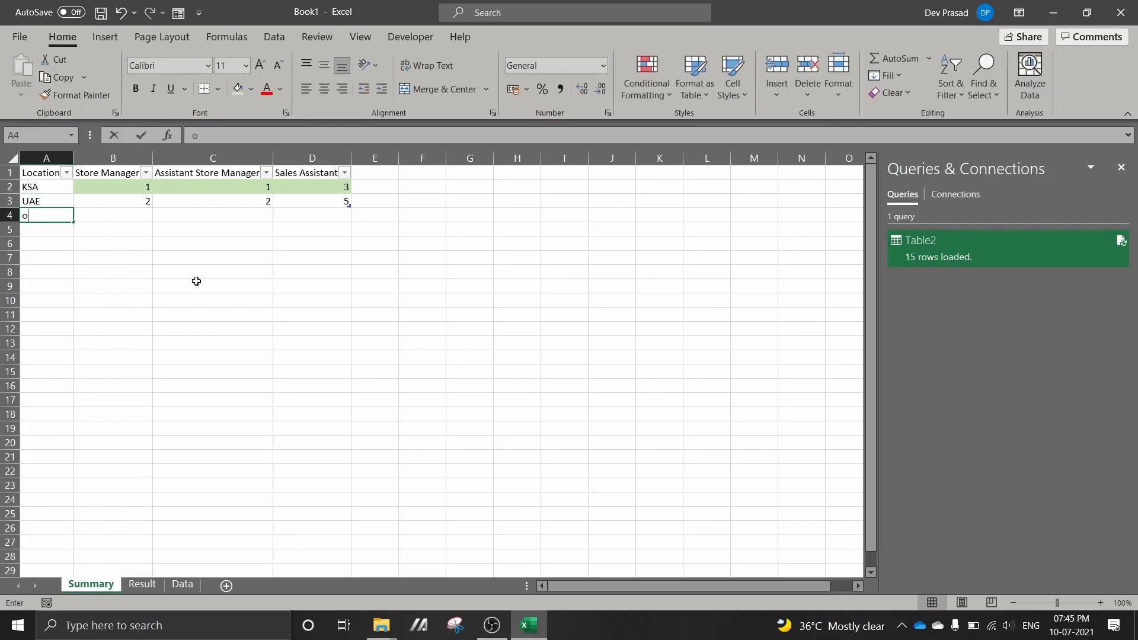
pyautogui.press('BackSpace')
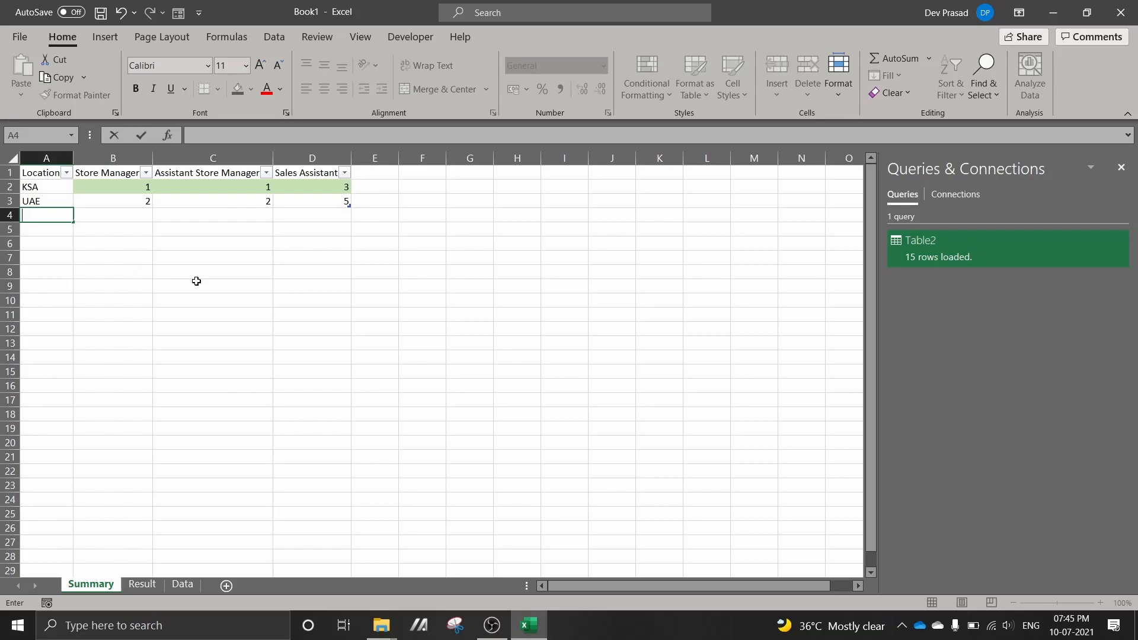
pyautogui.write('K')
pyautogui.press('BackSpace')
pyautogui.press('BackSpace')
pyautogui.write('KWT')
pyautogui.press('Tab')
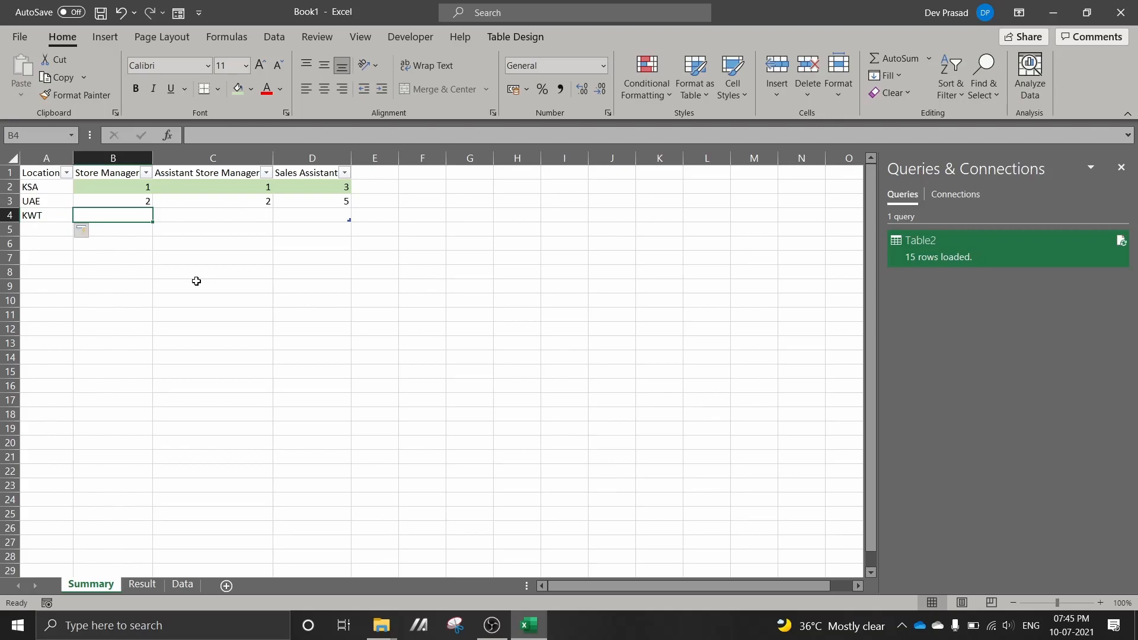
# Fill in the KWT row with 1 Store Manager, 2 Assistant Store Manager and 3 Sales Assistant
pyautogui.write('1')
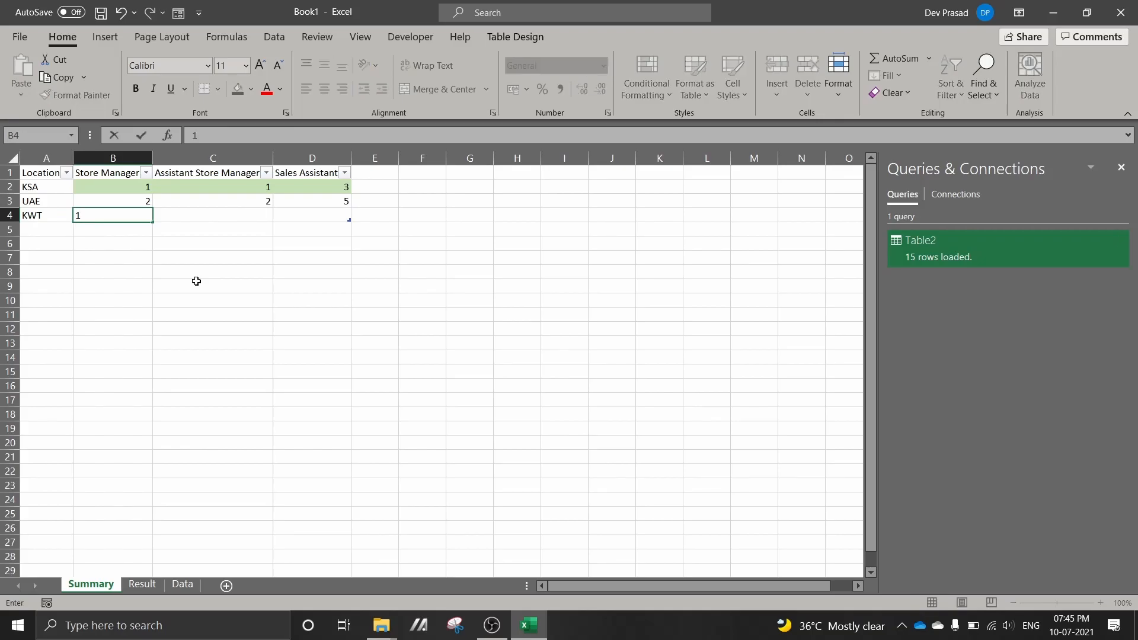
pyautogui.press('Tab')
pyautogui.write('2')
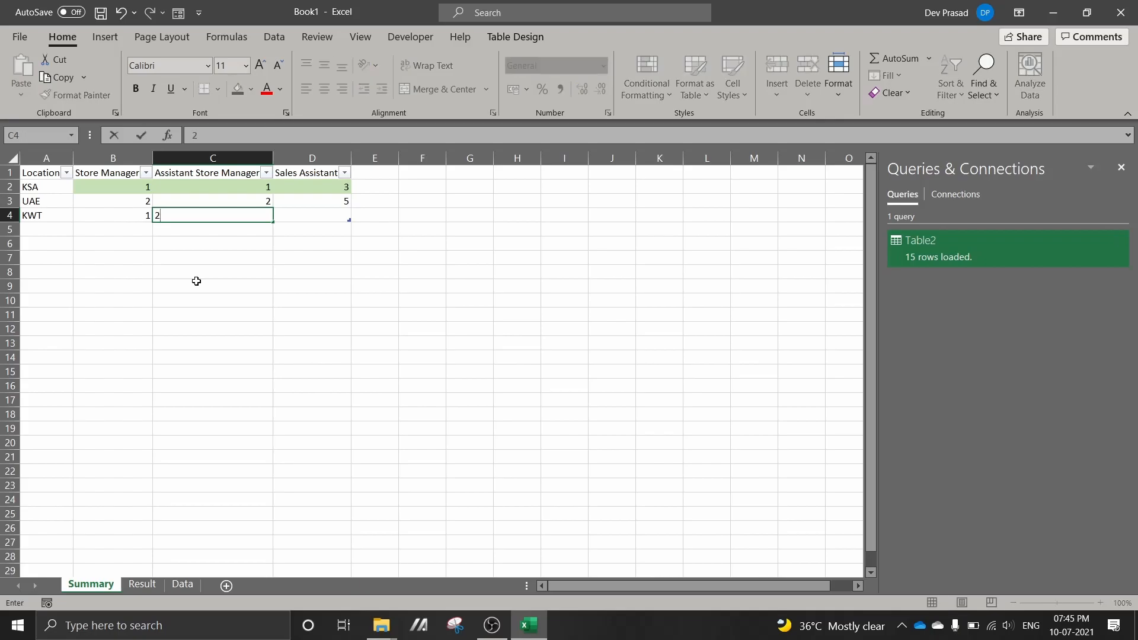
pyautogui.press('Tab')
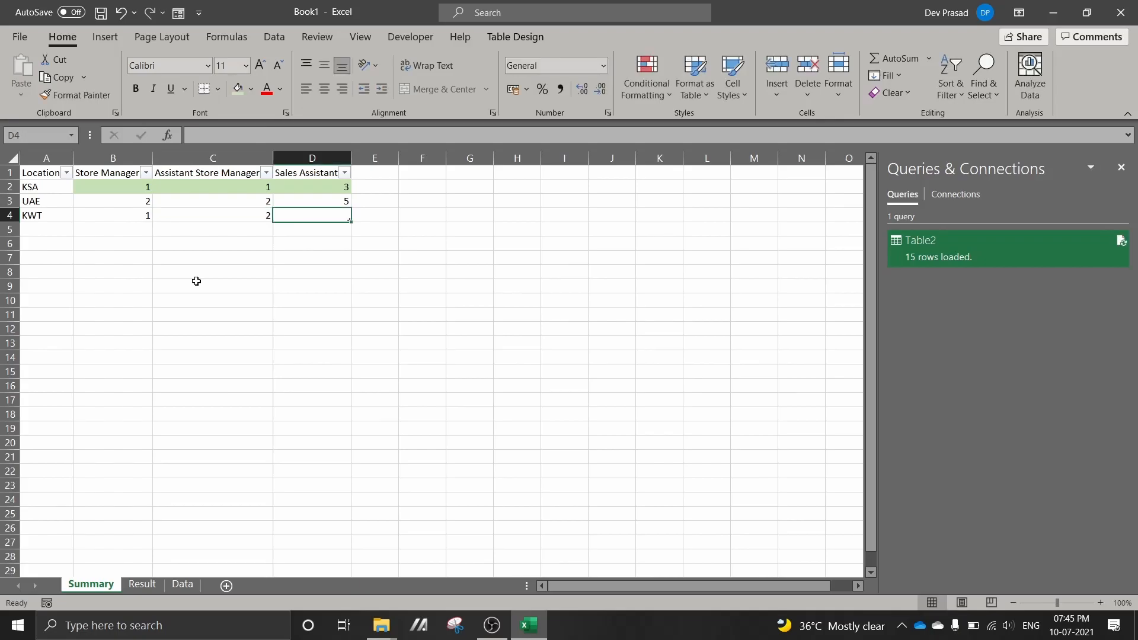
pyautogui.write('3')
pyautogui.press('Return')
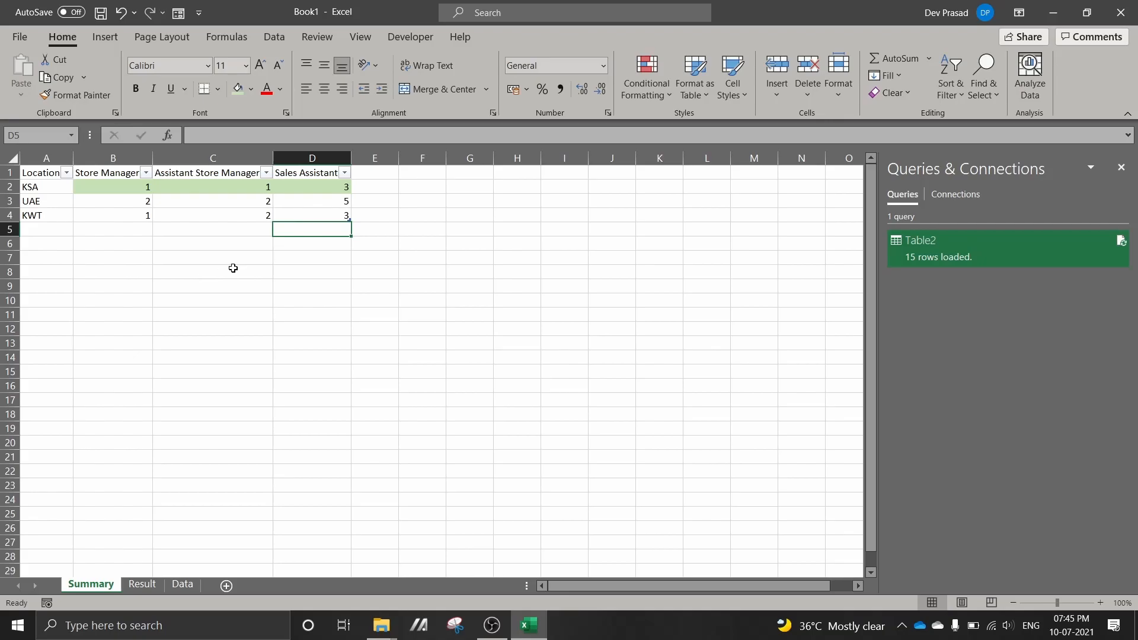
# Refresh all queries from the Result sheet to bring in the edited summary data
pyautogui.click(143, 583)
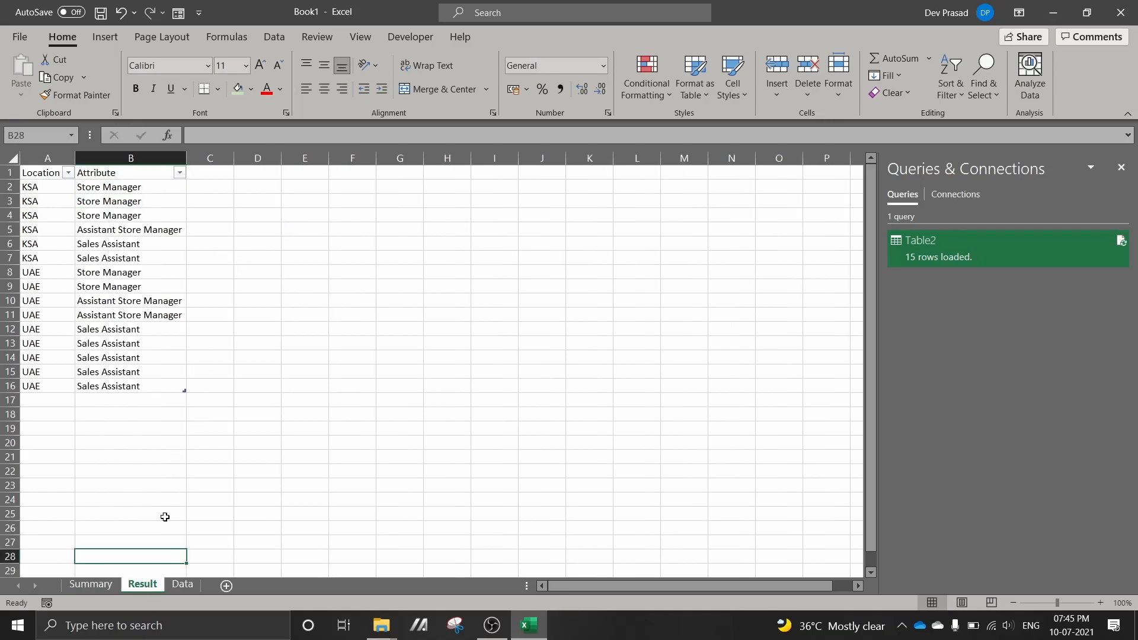
pyautogui.click(212, 357)
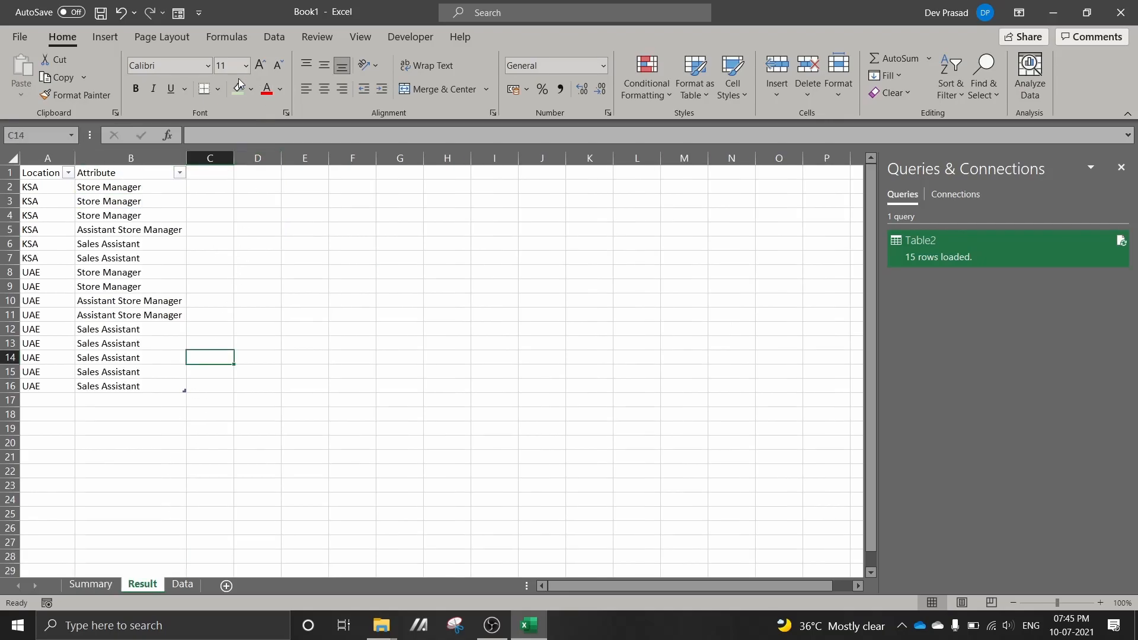
pyautogui.click(270, 35)
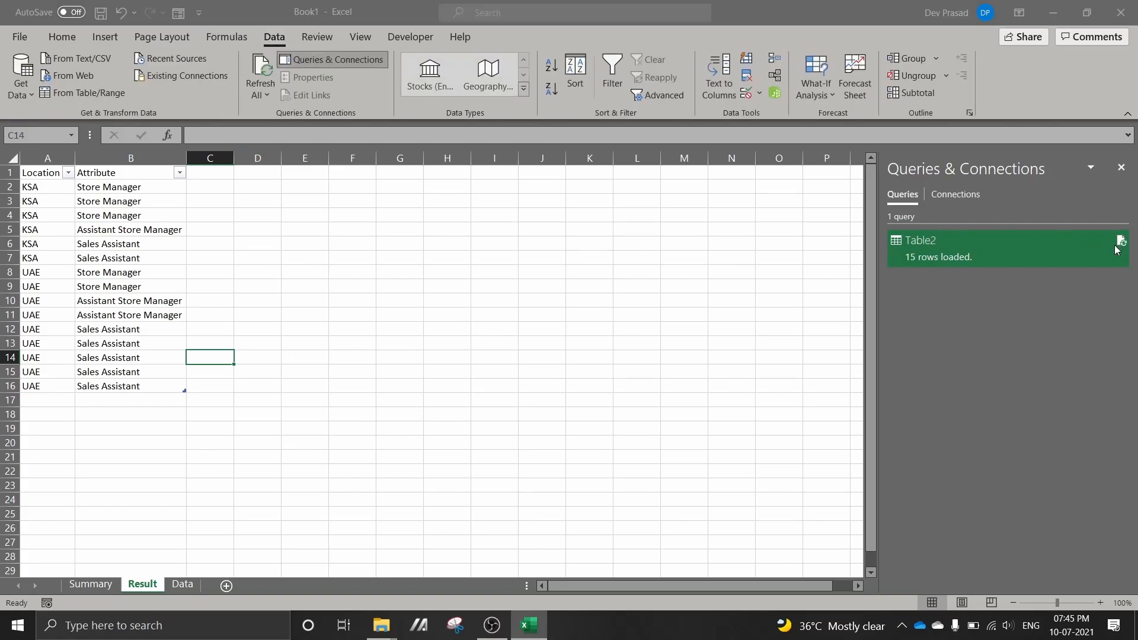
pyautogui.moveTo(1116, 249)
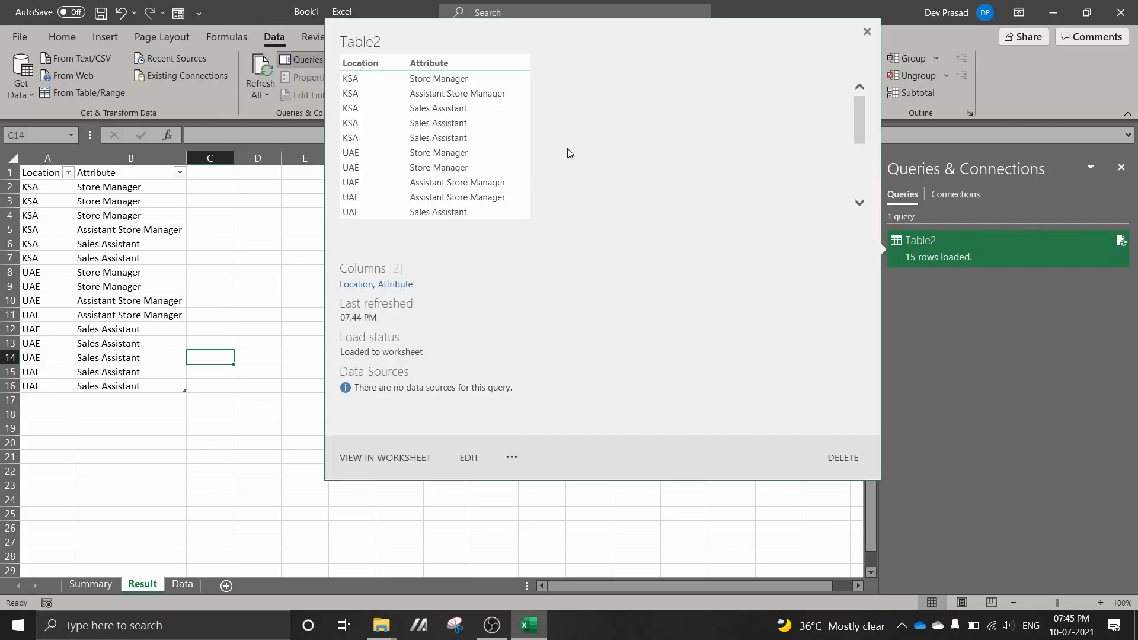
pyautogui.click(872, 28)
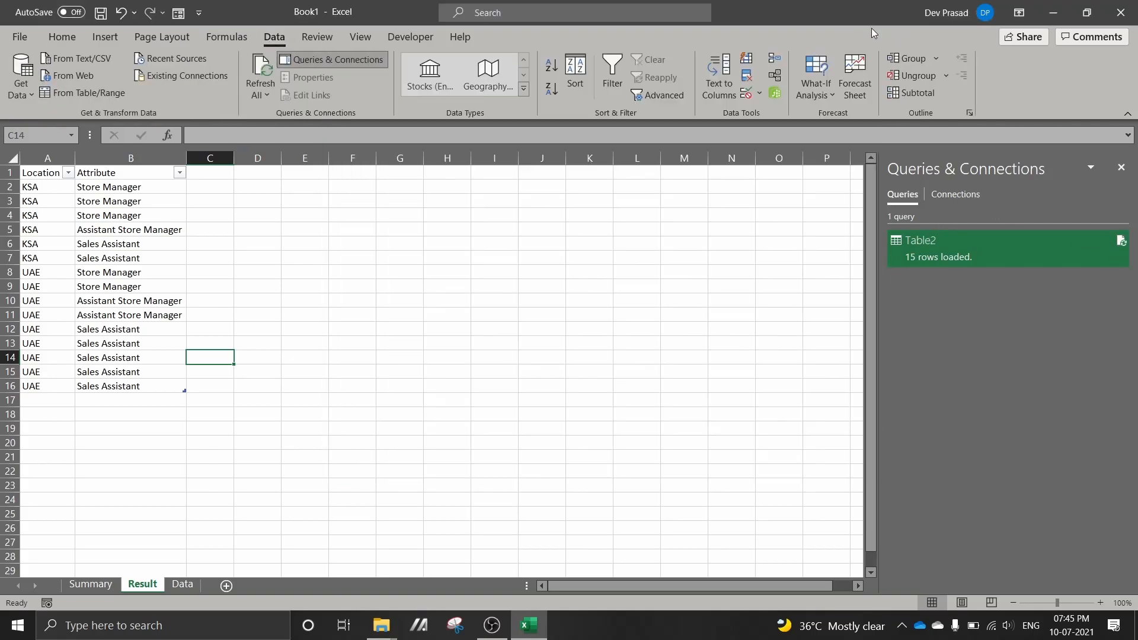
pyautogui.click(267, 74)
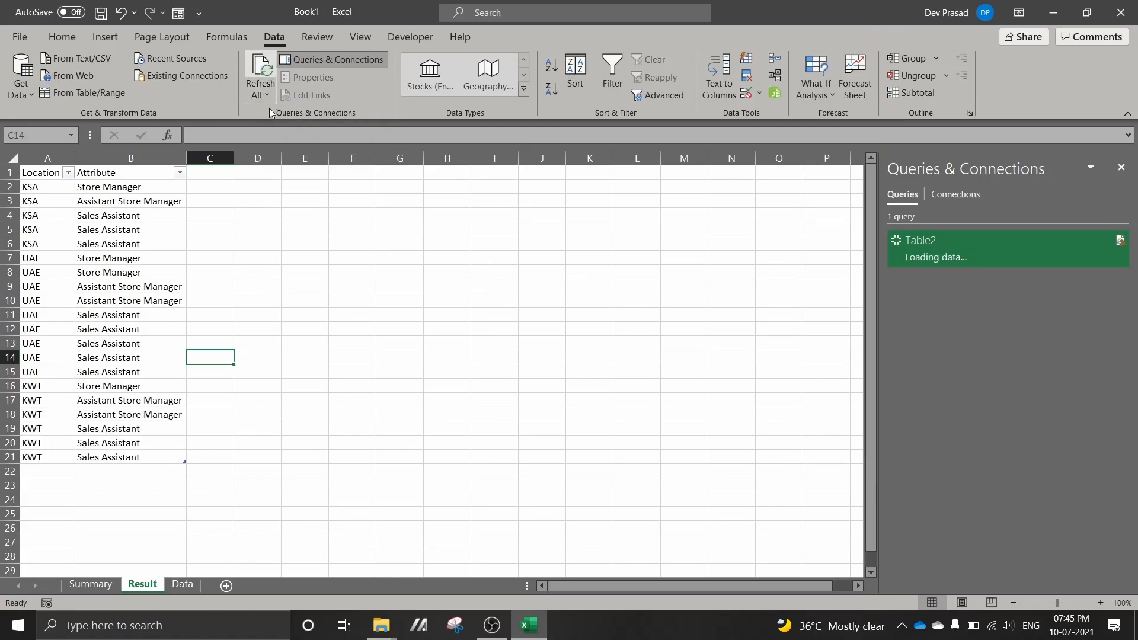
# Check the refreshed KWT and KSA rows on the Result sheet against the counts on the Summary sheet
pyautogui.click(319, 441)
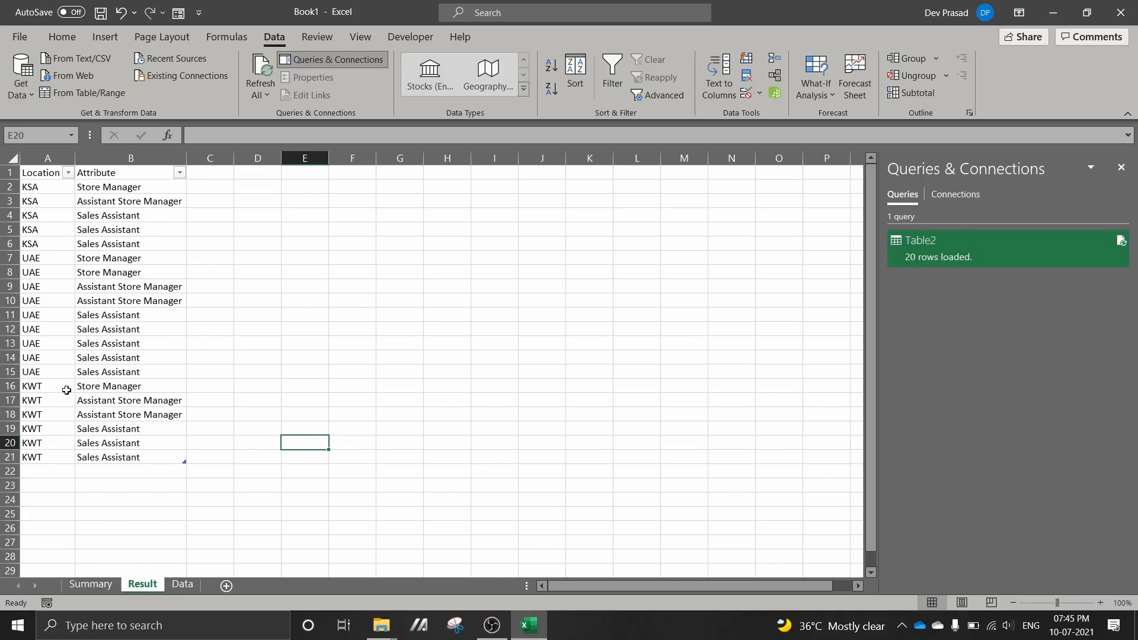
pyautogui.moveTo(92, 386); pyautogui.dragTo(95, 414)
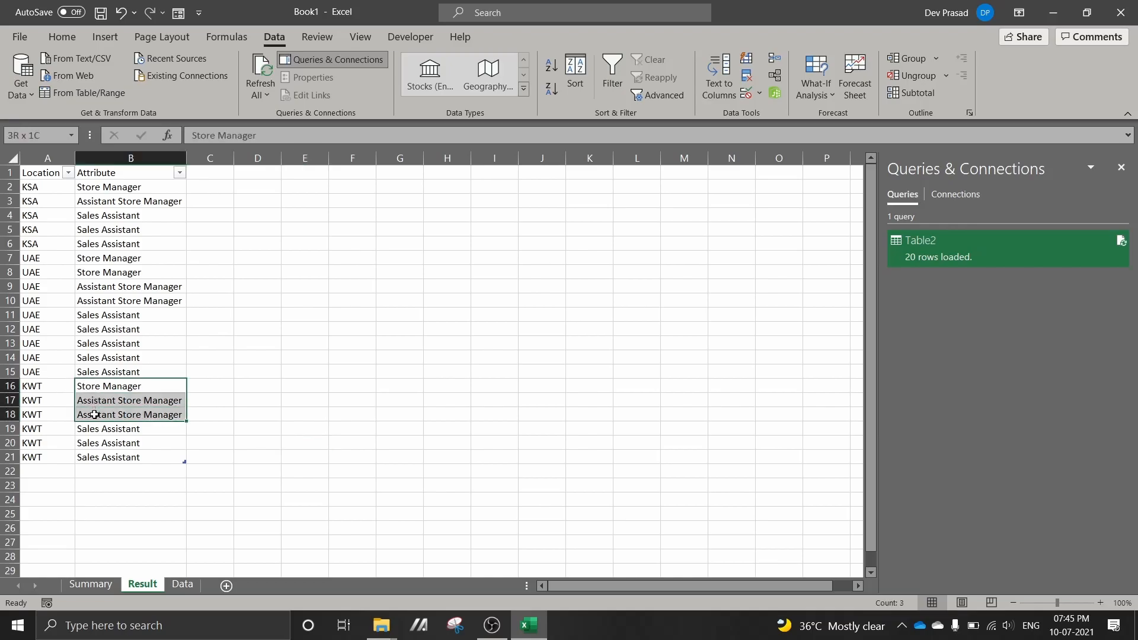
pyautogui.click(97, 393)
pyautogui.click(98, 403)
pyautogui.moveTo(98, 403); pyautogui.dragTo(94, 459)
pyautogui.click(94, 432)
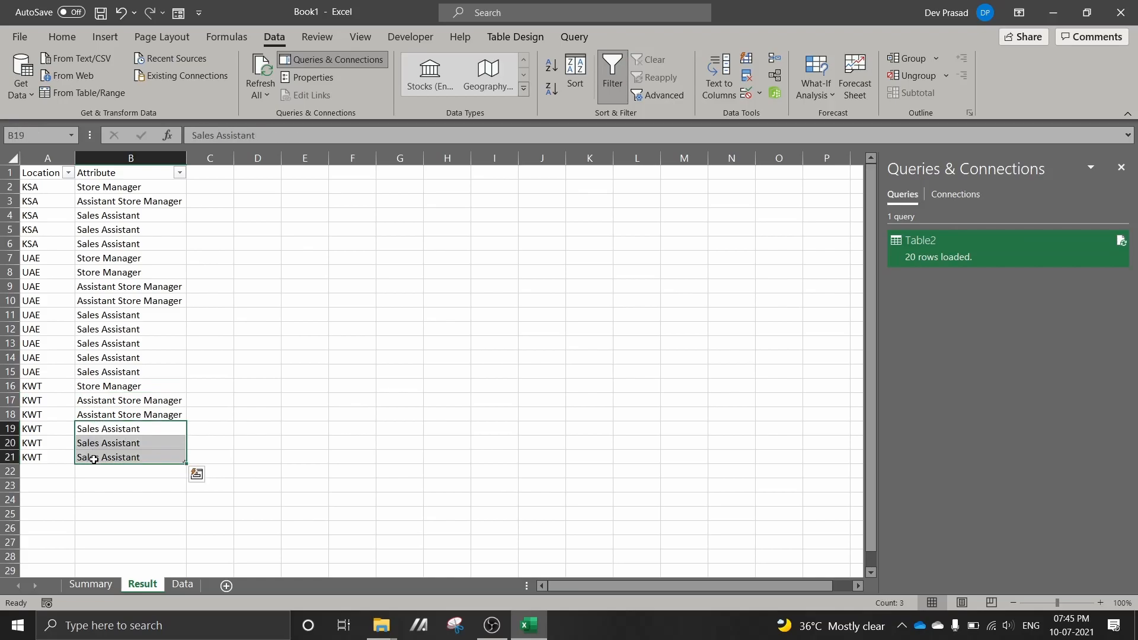
pyautogui.click(105, 187)
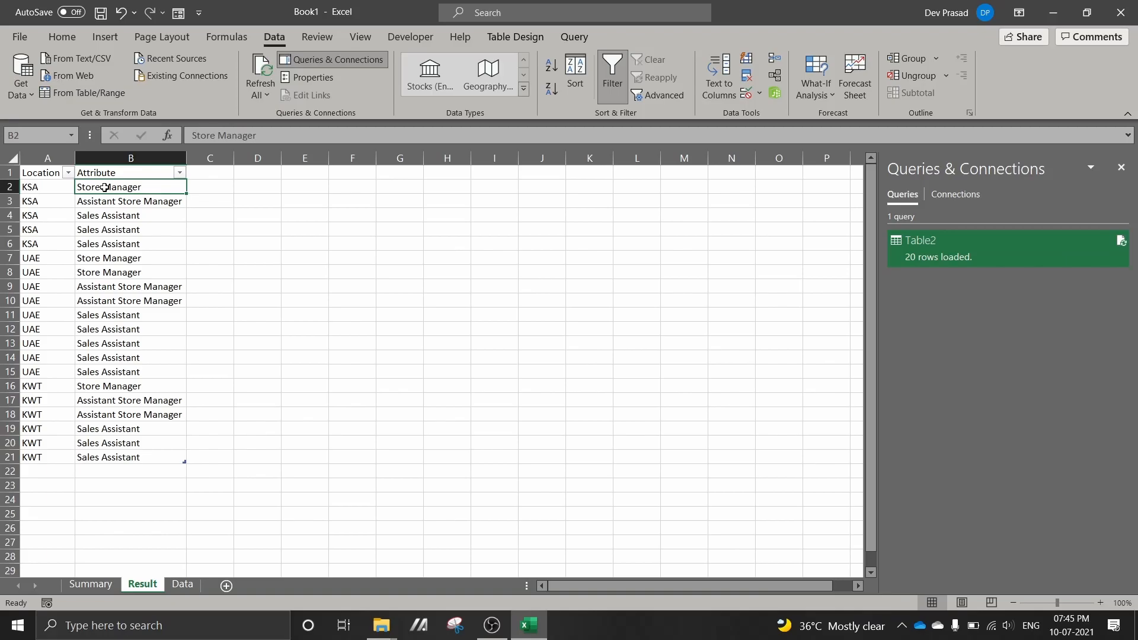
pyautogui.click(109, 203)
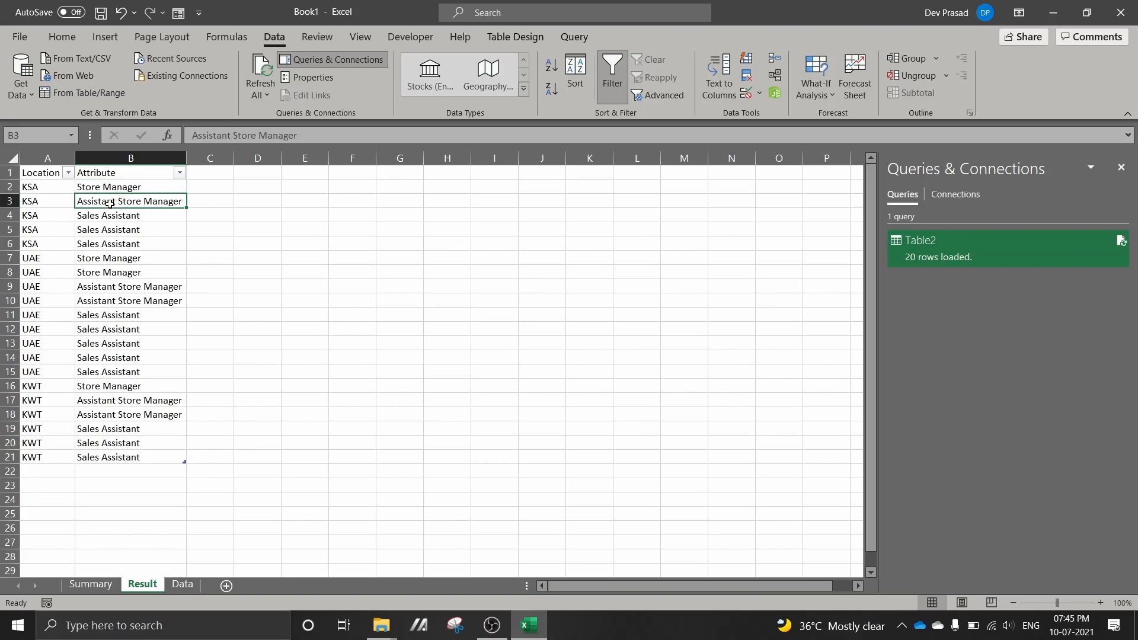
pyautogui.moveTo(98, 217); pyautogui.dragTo(98, 242)
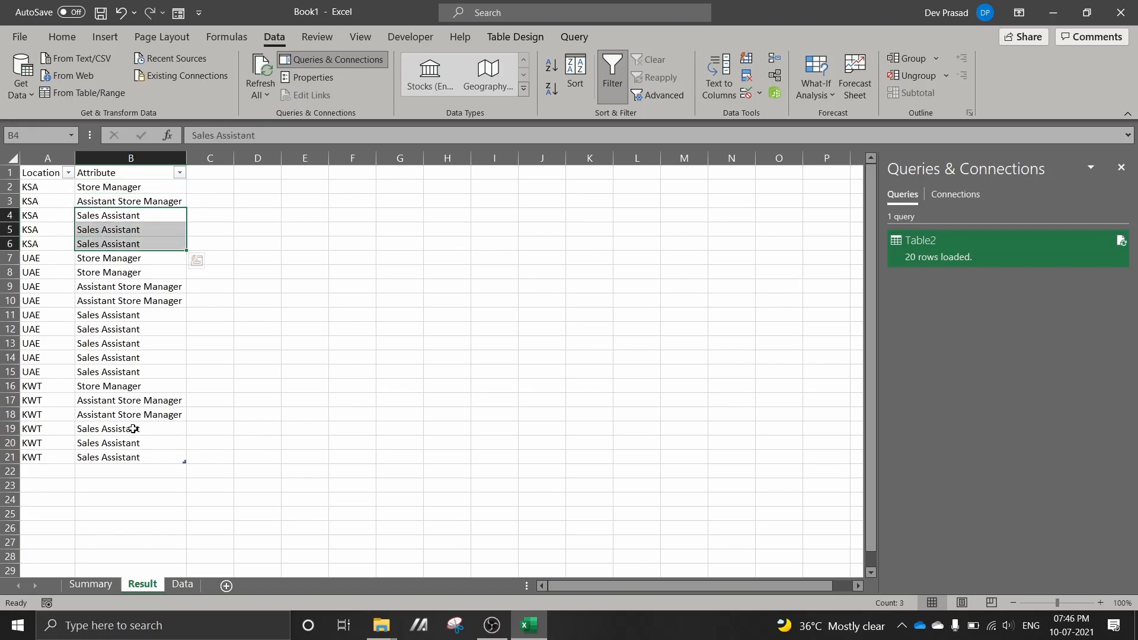
pyautogui.click(90, 584)
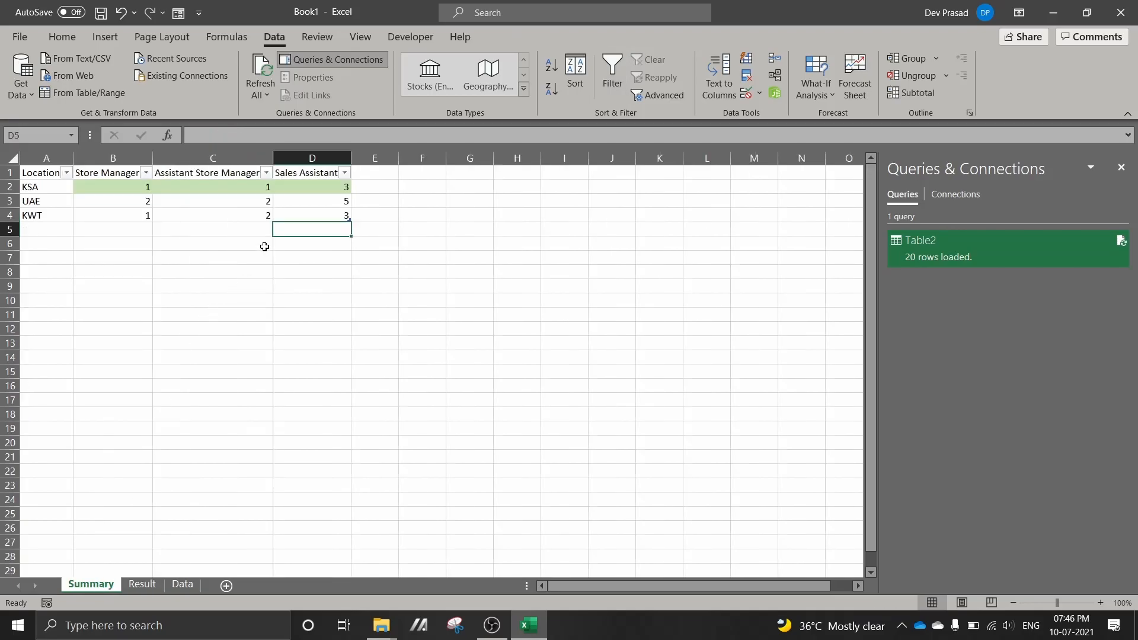